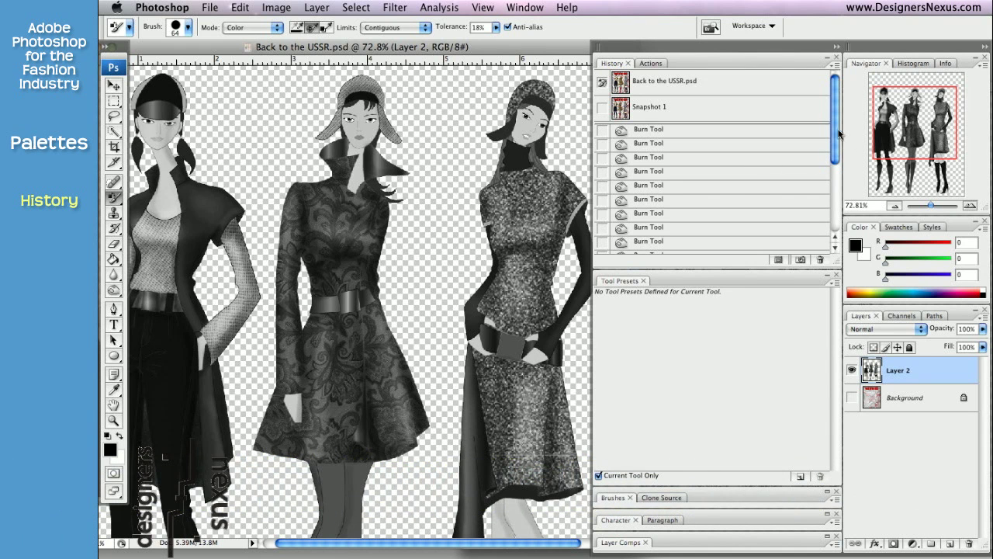
Step: Revert history past the desaturation and eraser steps to the last Burn Tool state
left_click_drag(832, 118, 829, 186)
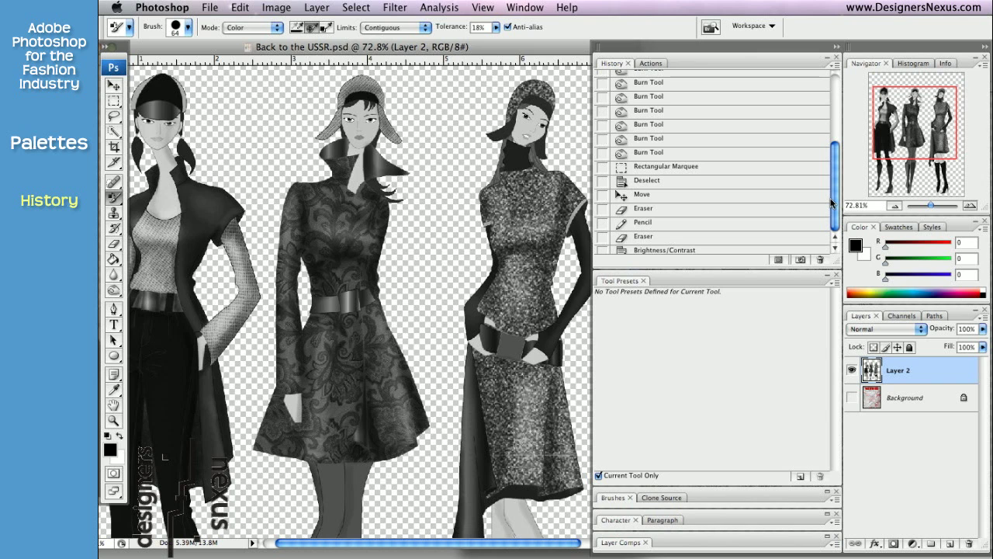
left_click_drag(831, 202, 834, 221)
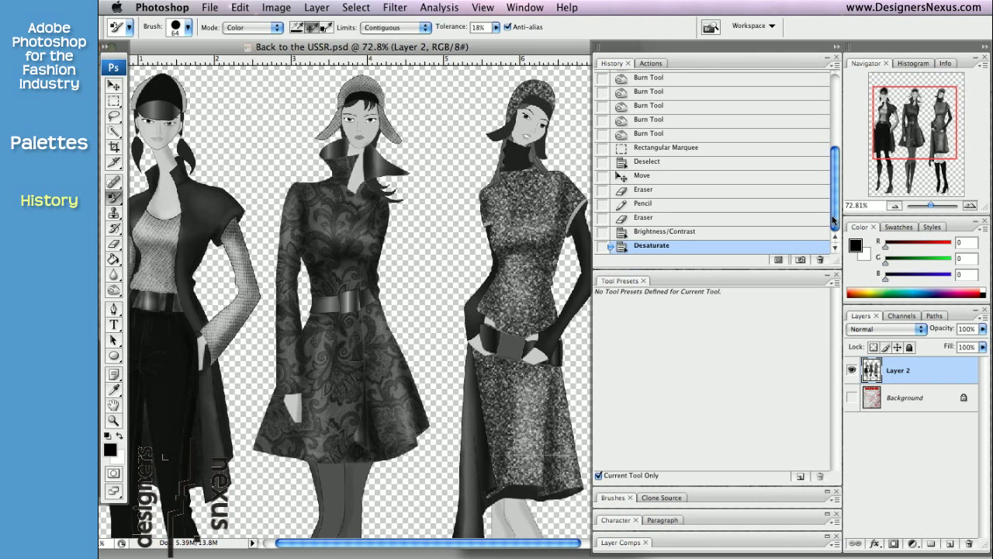
left_click(789, 232)
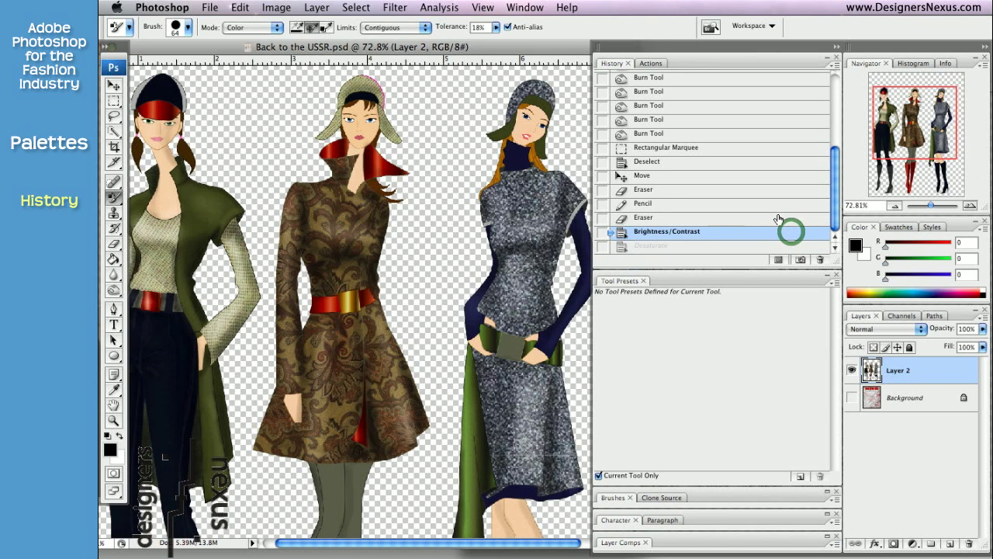
left_click(778, 217)
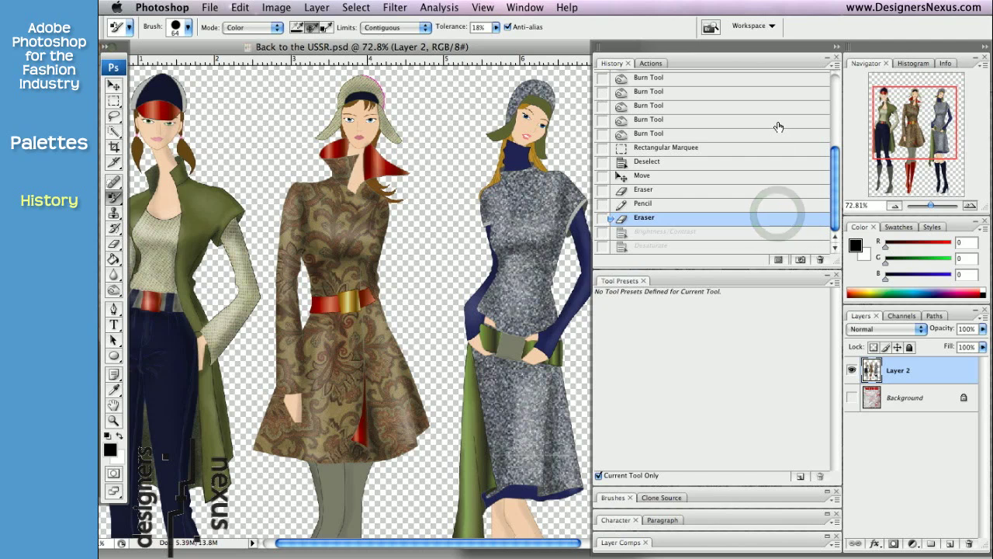
left_click(768, 136)
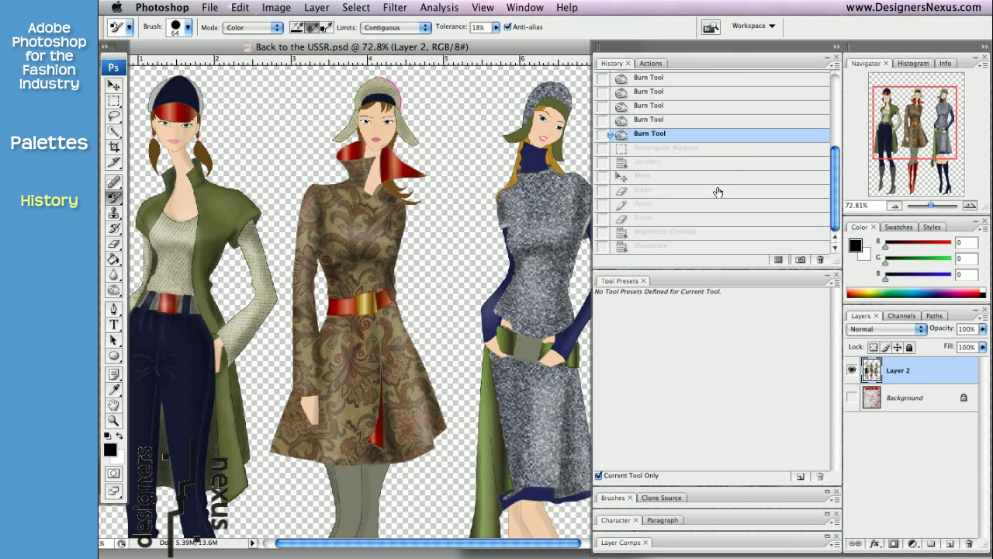
Step: Move Layer 2's figures about 30 px left with the Move tool (V)
key("v")
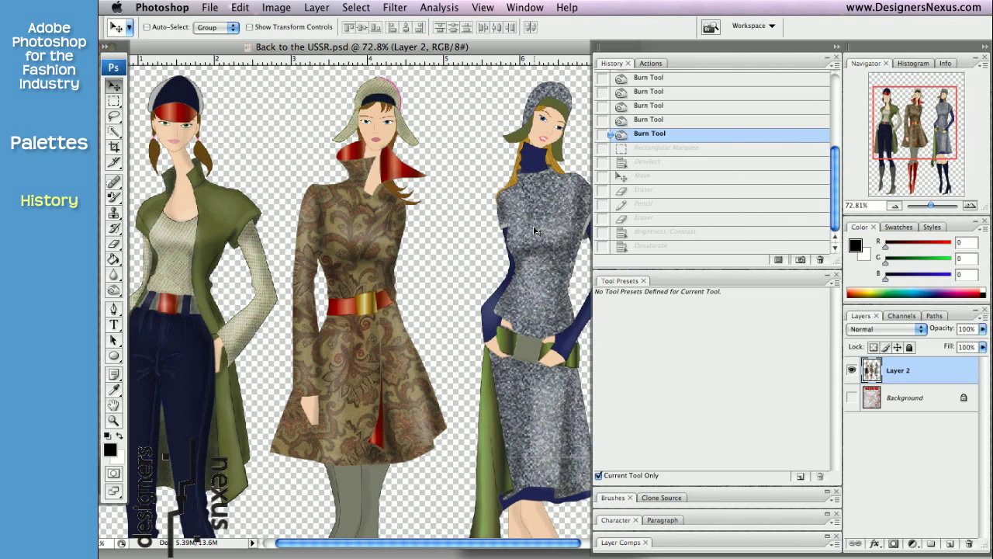
left_click_drag(536, 231, 517, 221)
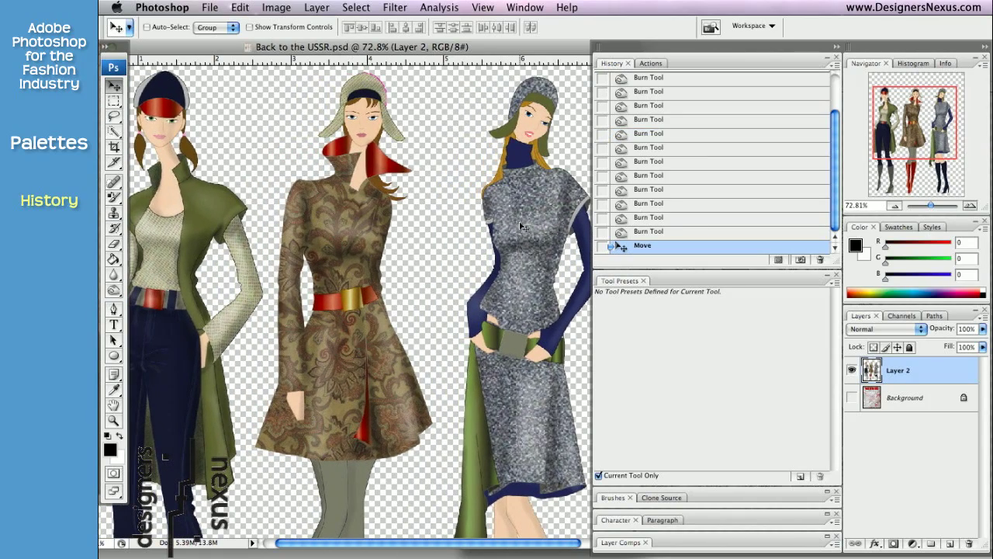
scroll(836, 220, "down", 1)
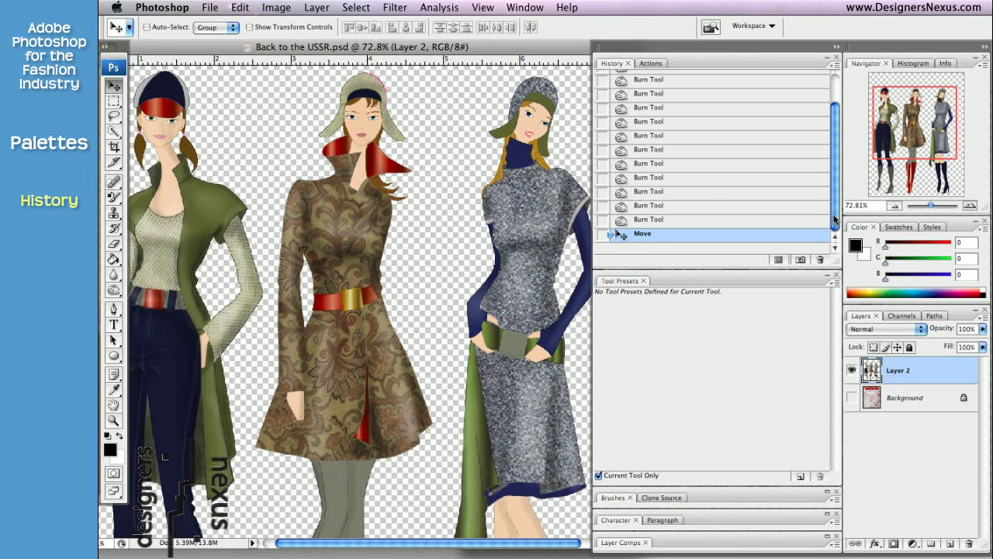
left_click_drag(835, 220, 836, 164)
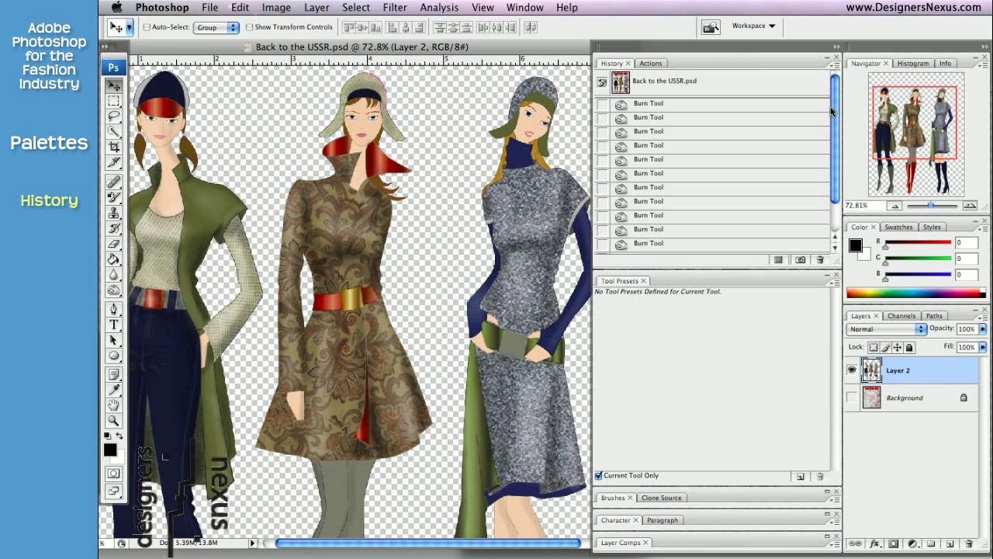
Step: Capture the current state as Snapshot 1 in the History panel
left_click_drag(830, 111, 828, 178)
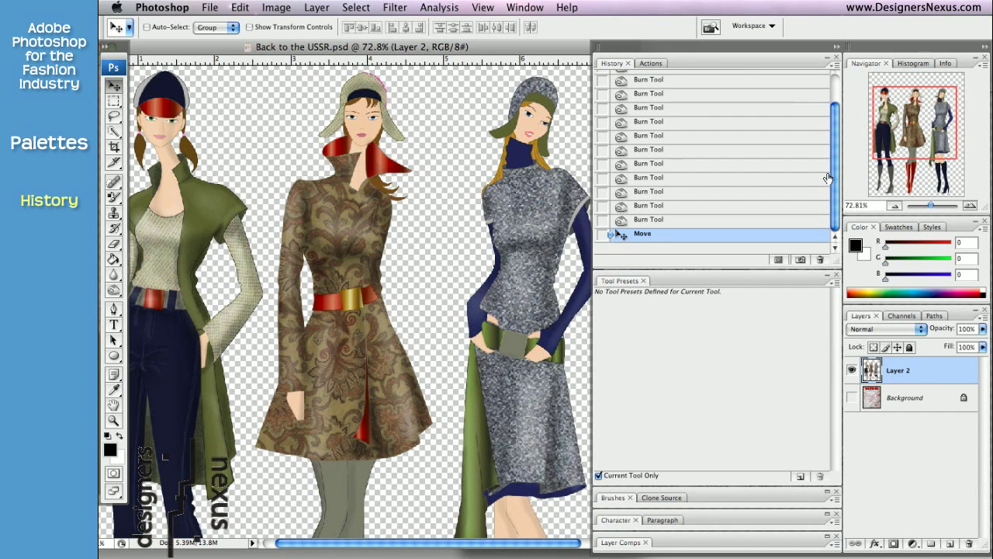
left_click(801, 261)
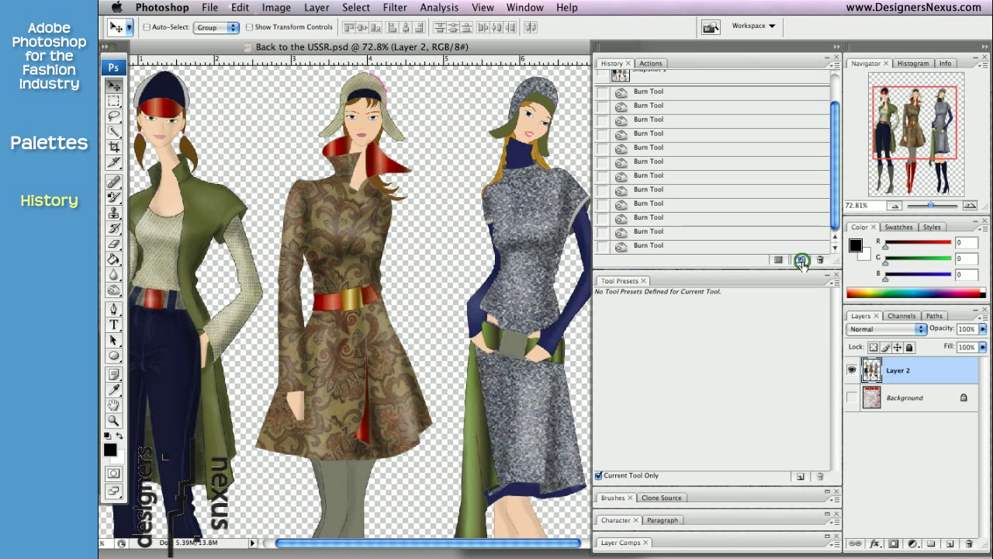
left_click(832, 202)
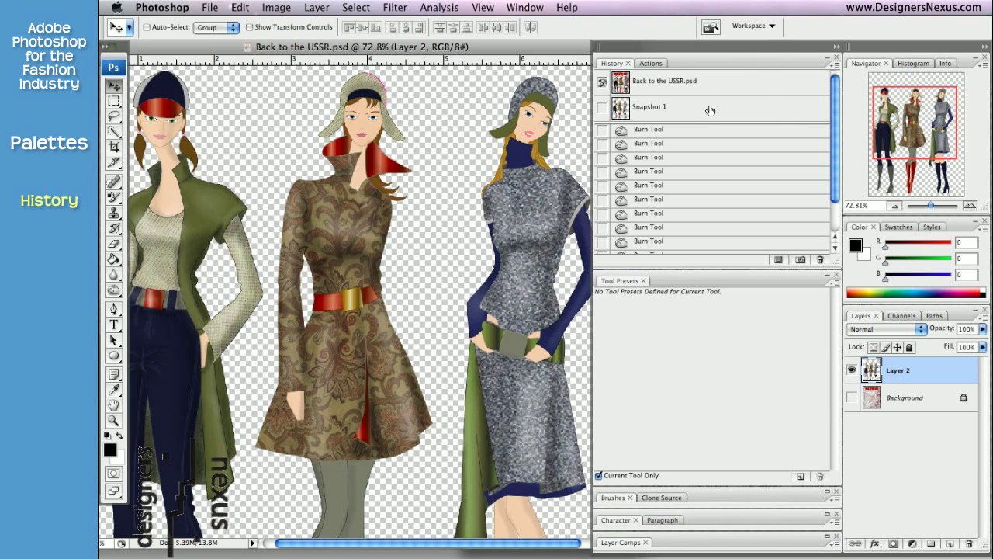
Step: Revert to the first Burn Tool state and test a Color Replacement stroke on the right figure
left_click(740, 136)
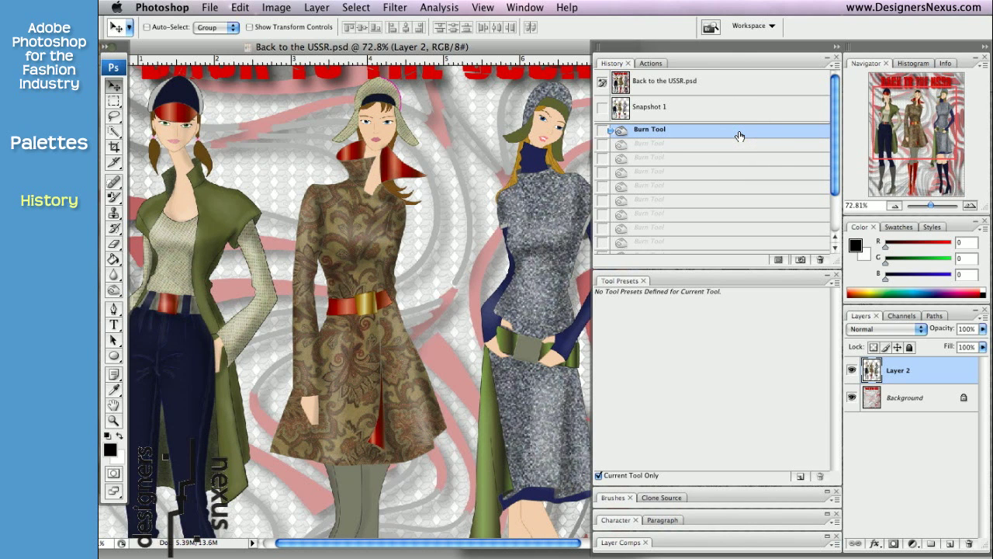
left_click(110, 448)
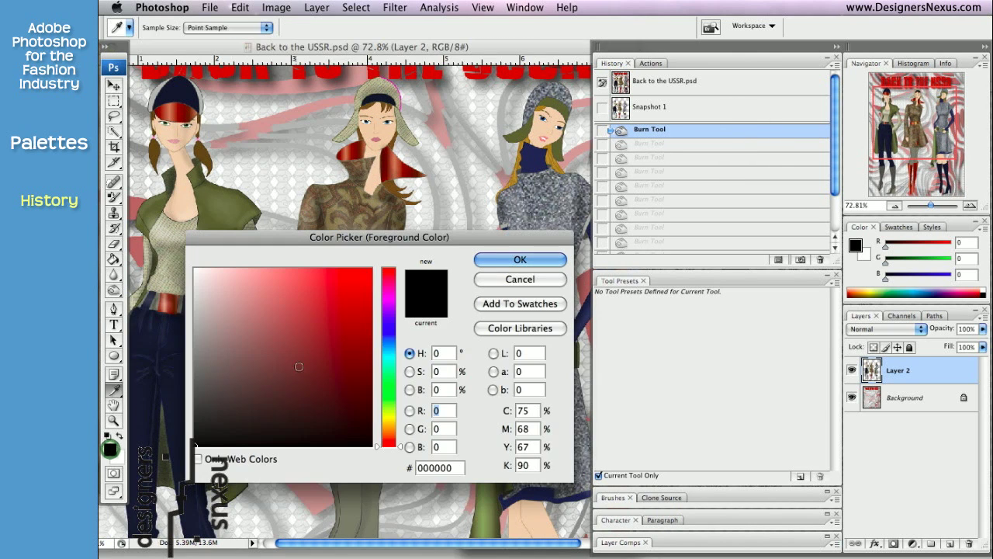
left_click(388, 296)
left_click(520, 259)
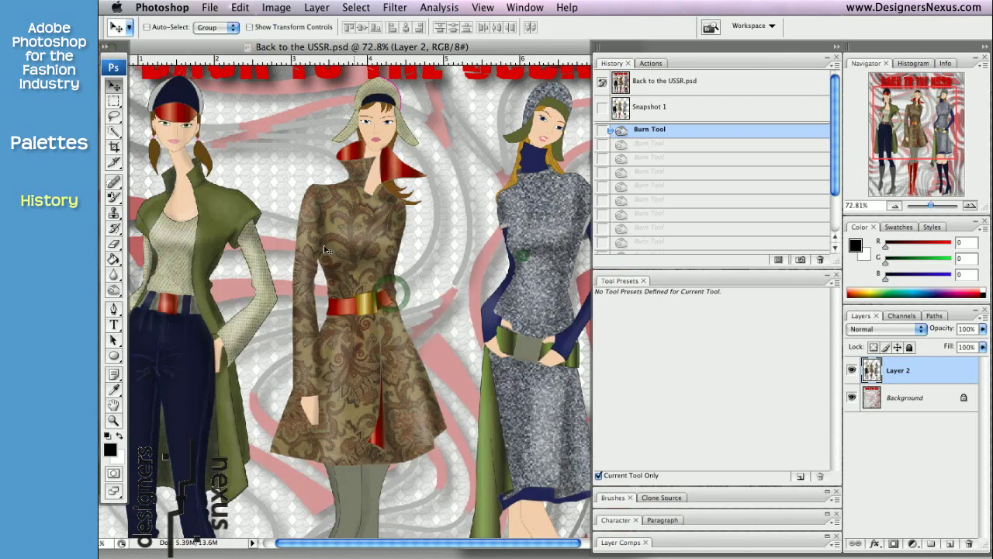
left_click(113, 197)
mouse_move(550, 194)
left_mouse_down()
mouse_move(549, 217)
mouse_move(543, 203)
mouse_move(531, 210)
left_mouse_up()
Step: Set tolerance to 34% and paint the right figure's dress magenta #e40dc8
left_click(494, 28)
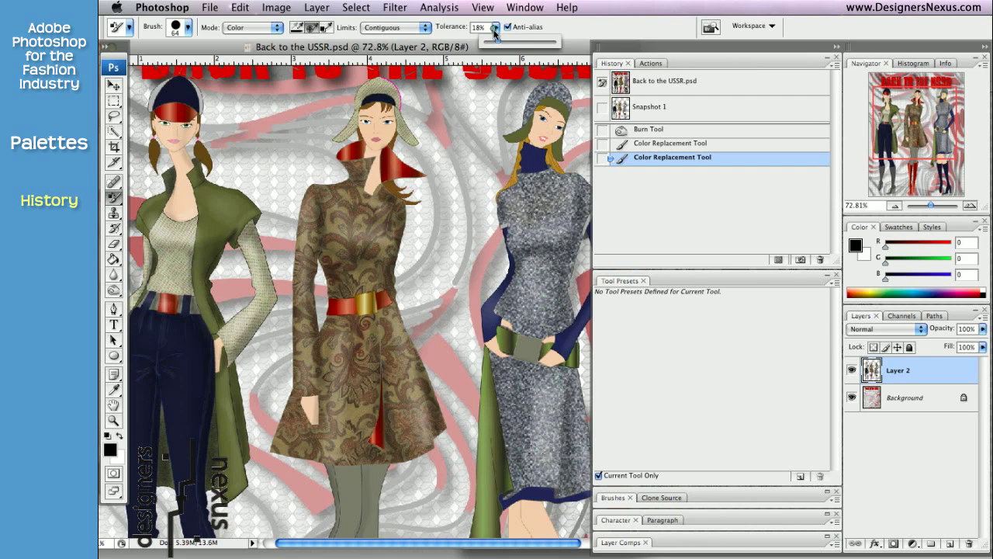
mouse_move(495, 31)
left_mouse_down()
mouse_move(524, 43)
mouse_move(510, 39)
left_mouse_up()
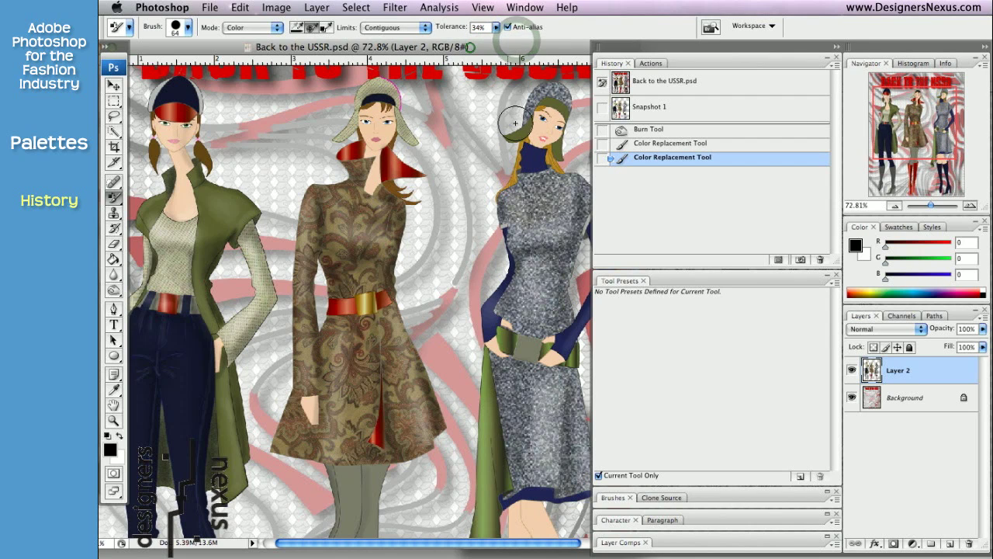
mouse_move(525, 210)
left_mouse_down()
mouse_move(520, 202)
mouse_move(527, 212)
left_mouse_up()
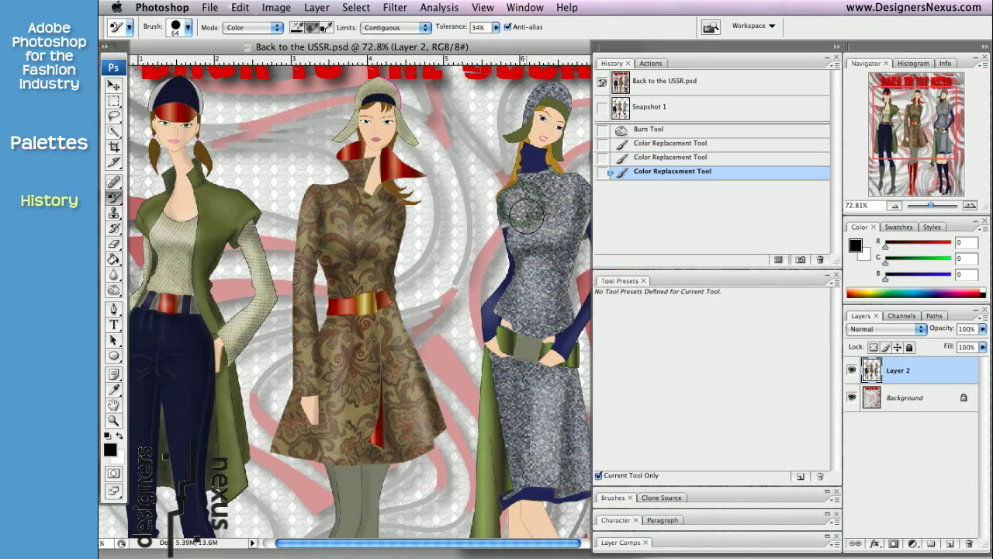
left_click(109, 450)
left_click(360, 287)
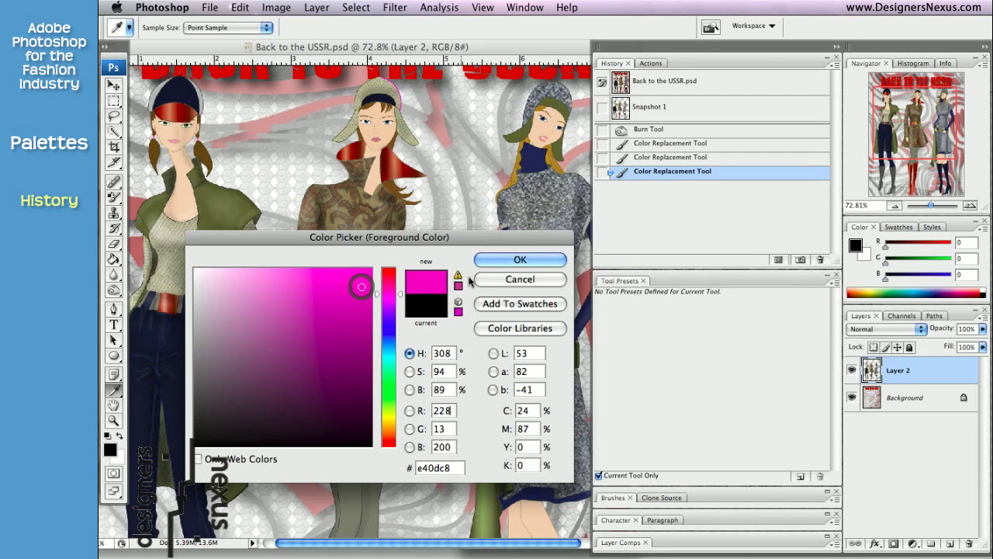
left_click(519, 259)
mouse_move(532, 203)
left_mouse_down()
mouse_move(529, 262)
mouse_move(584, 192)
mouse_move(504, 164)
mouse_move(527, 300)
mouse_move(510, 375)
mouse_move(537, 480)
mouse_move(591, 452)
mouse_move(557, 440)
mouse_move(549, 391)
mouse_move(541, 441)
mouse_move(561, 281)
mouse_move(558, 366)
left_mouse_up()
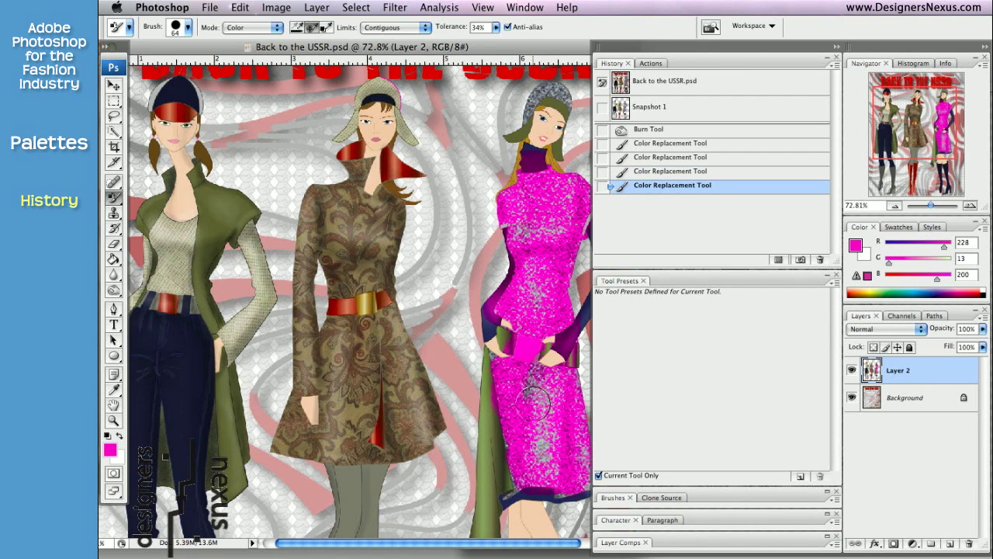
Step: Return the image to the Snapshot 1 state in the History panel
left_click(677, 108)
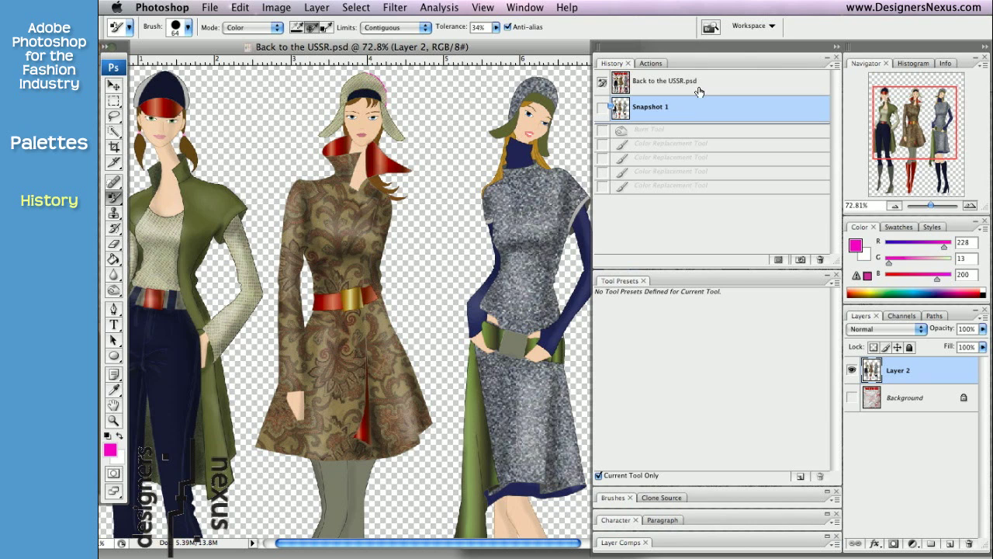
left_click(694, 83)
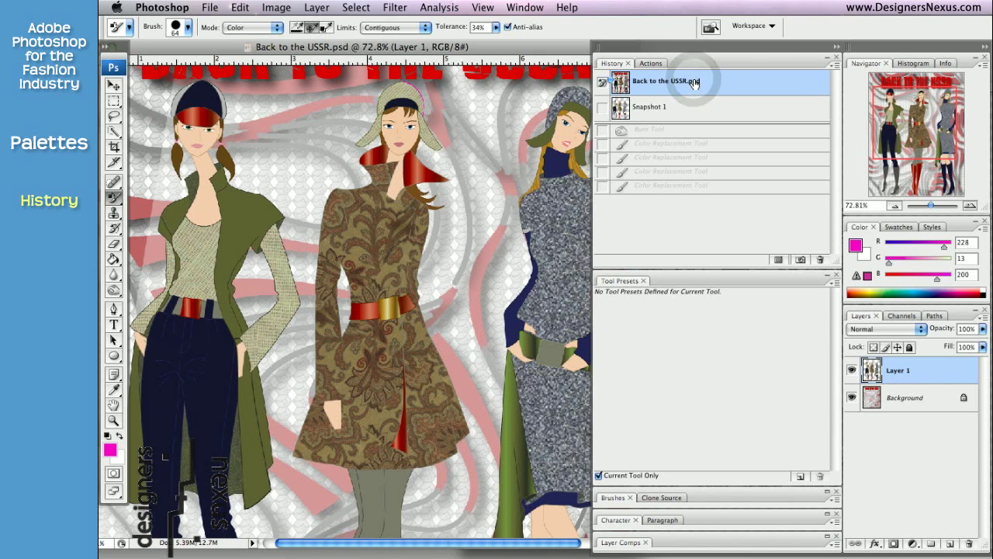
left_click(693, 109)
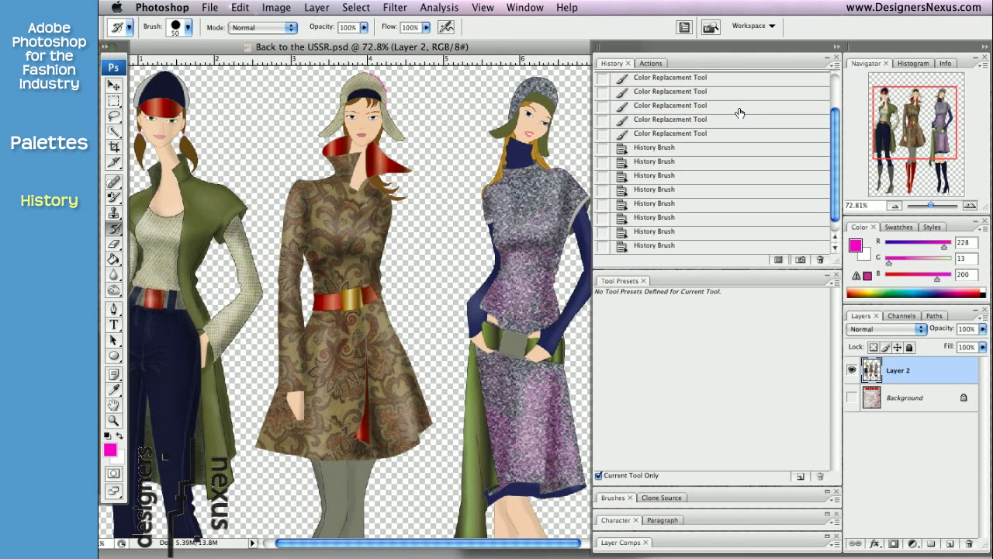
scroll(833, 126, "down", 1)
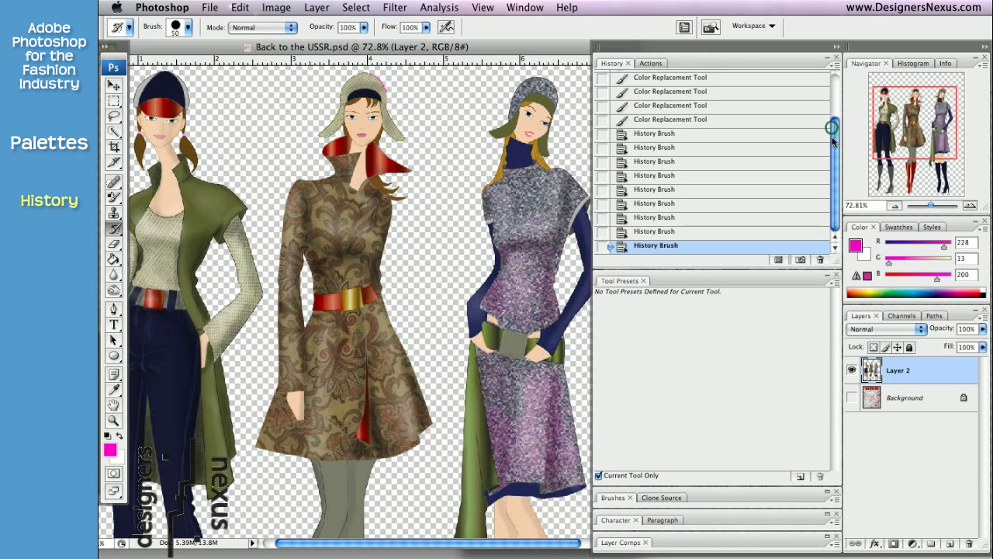
left_click_drag(834, 139, 831, 122)
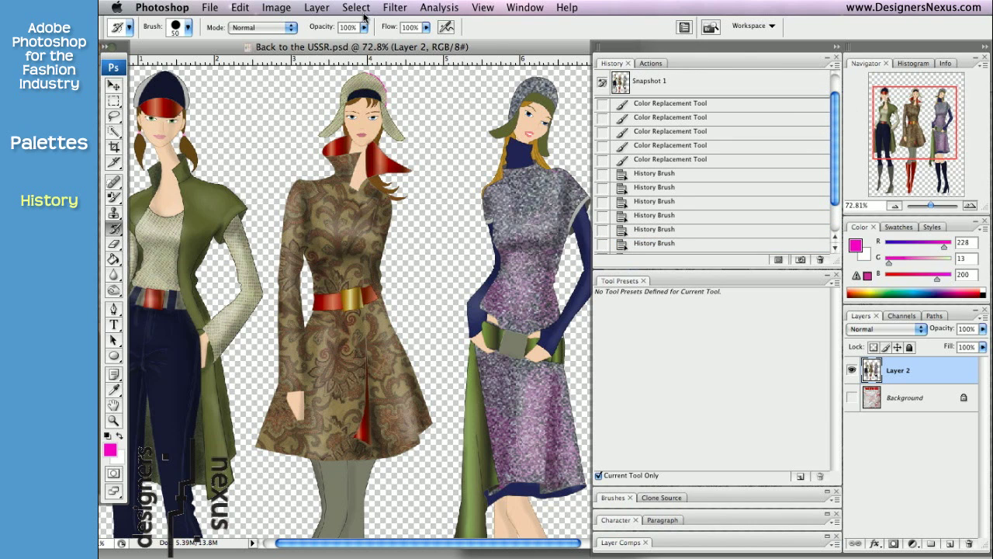
Step: Check History States in Performance preferences, leaving it at 20, and close Preferences
left_click(184, 11)
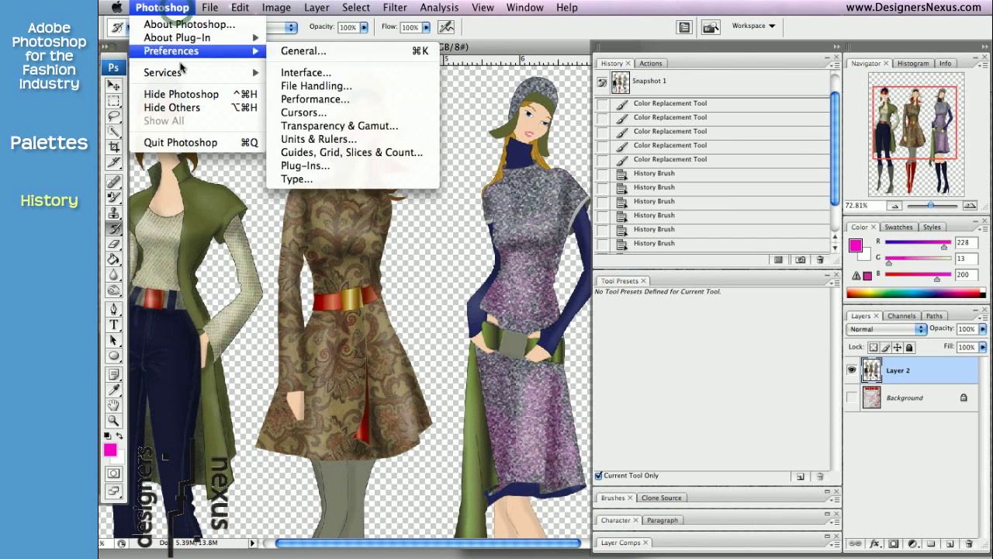
mouse_move(183, 60)
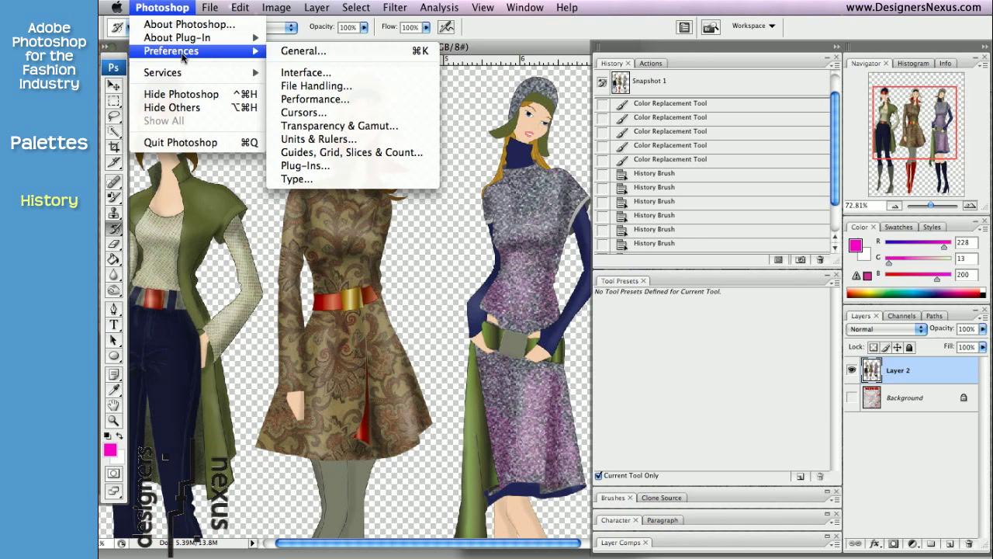
left_click(322, 102)
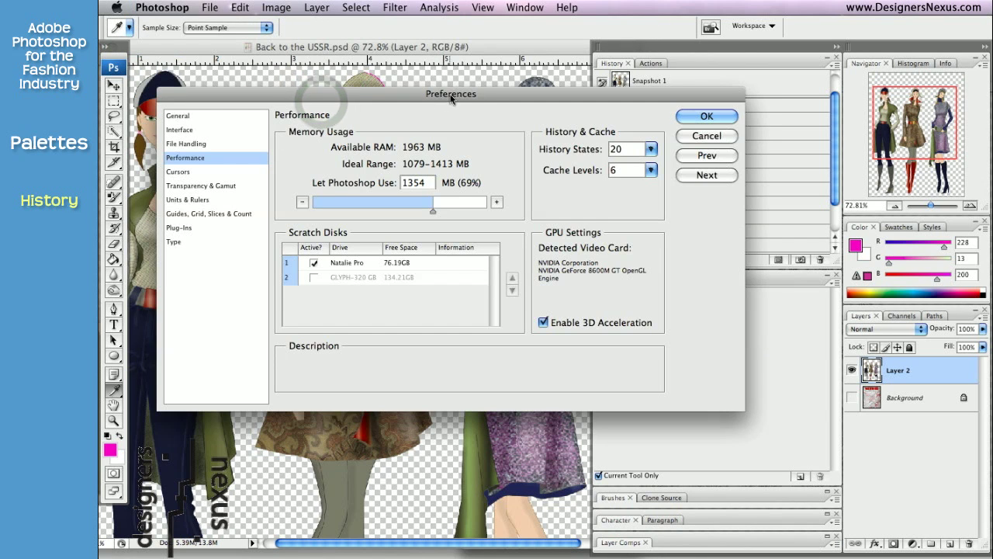
left_click_drag(489, 99, 493, 104)
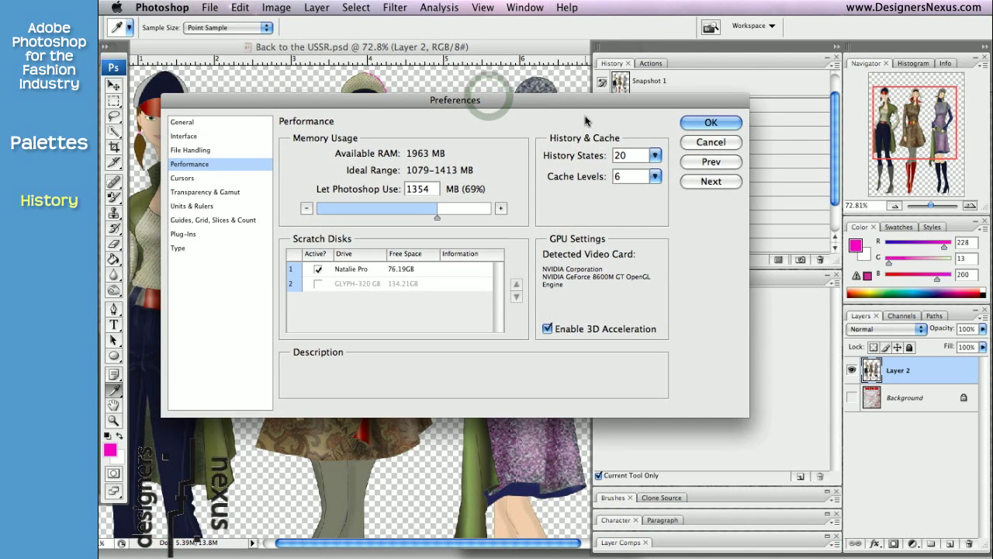
left_click(655, 155)
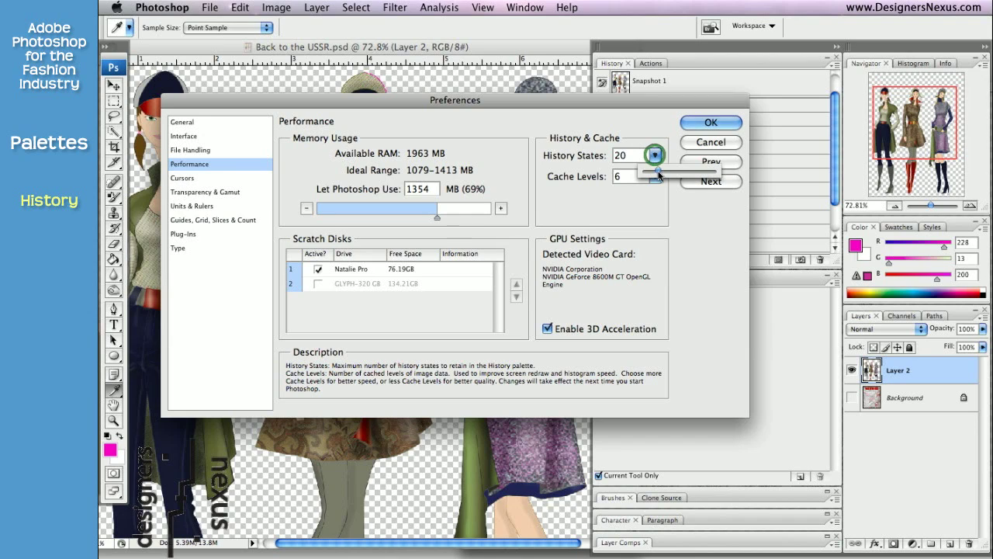
mouse_move(658, 174)
left_mouse_down()
mouse_move(672, 174)
mouse_move(659, 176)
left_mouse_up()
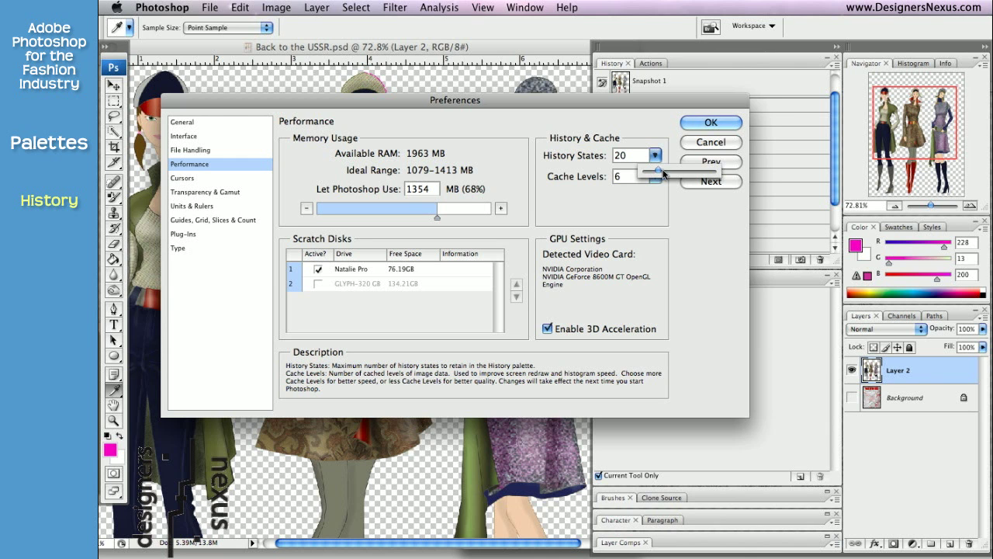
left_click(697, 126)
left_click(697, 125)
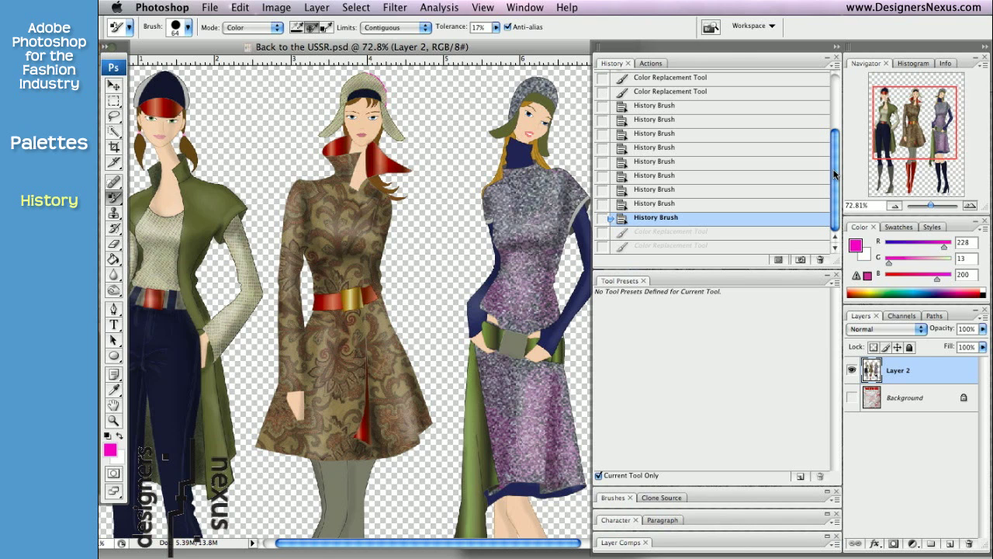
Step: Make Snapshot 1 the history source and paint the right figure's bodice and skirt magenta
left_click(602, 148)
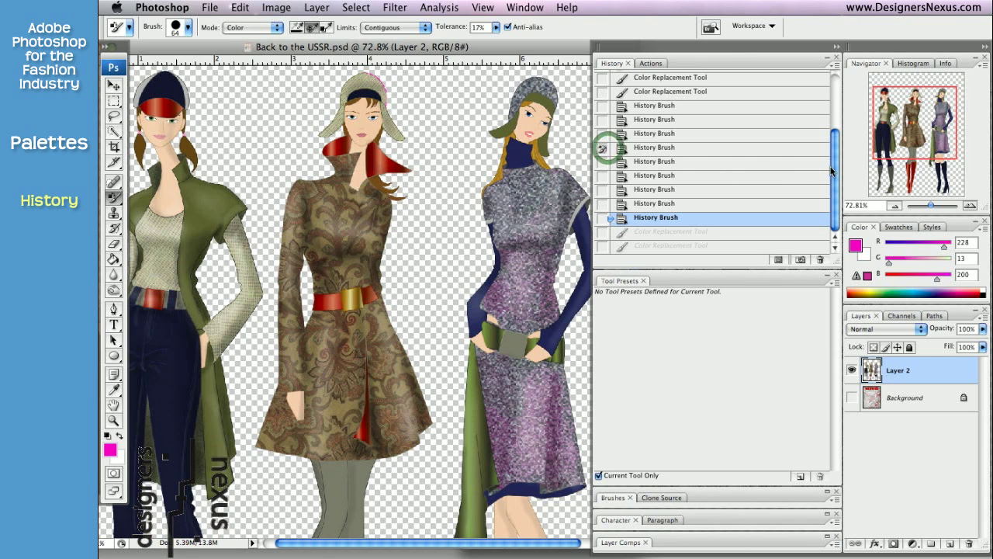
scroll(831, 171, "up", 5)
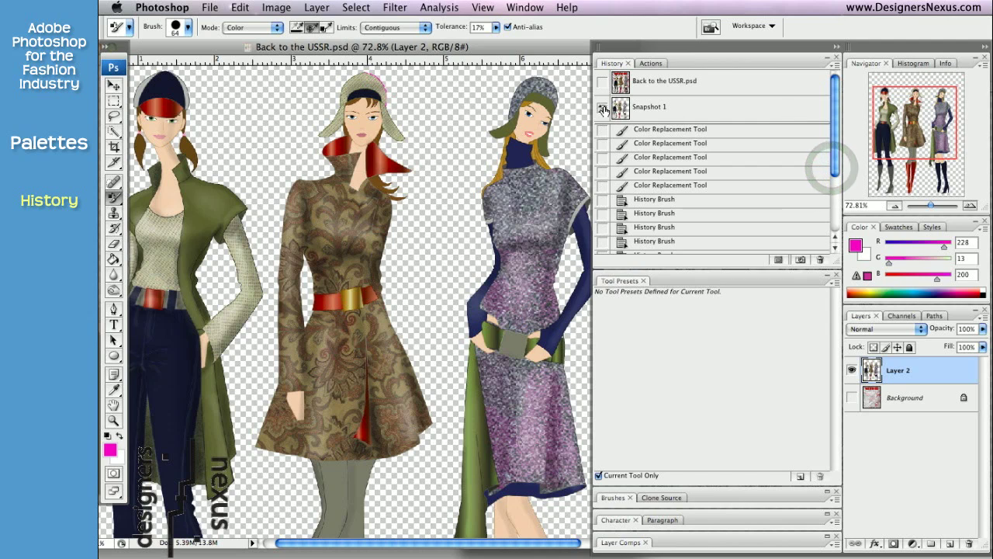
left_click(603, 110)
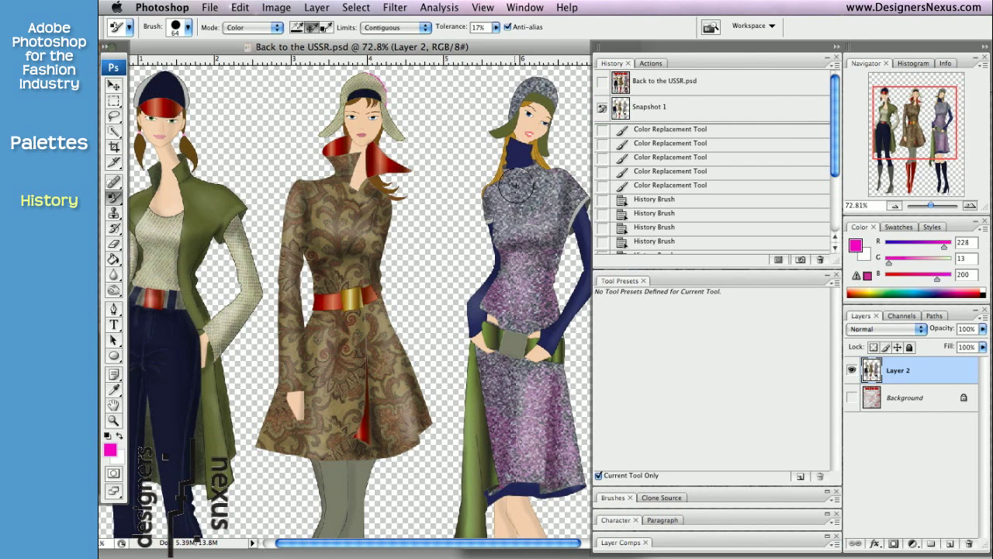
mouse_move(514, 185)
left_mouse_down()
mouse_move(546, 181)
mouse_move(548, 226)
mouse_move(528, 210)
mouse_move(565, 168)
mouse_move(522, 278)
mouse_move(513, 344)
mouse_move(559, 456)
mouse_move(563, 383)
mouse_move(545, 468)
left_mouse_up()
mouse_move(497, 365)
left_mouse_down()
mouse_move(508, 458)
mouse_move(536, 368)
left_mouse_up()
mouse_move(498, 201)
left_mouse_down()
mouse_move(501, 225)
mouse_move(550, 208)
mouse_move(494, 194)
mouse_move(523, 250)
mouse_move(558, 256)
mouse_move(534, 292)
left_mouse_up()
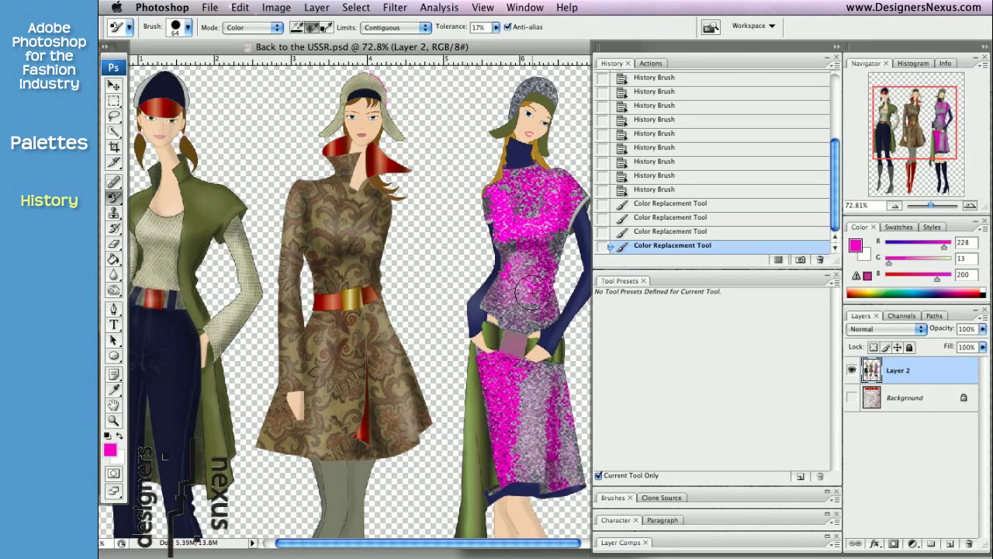
Step: Restore the right figure's bodice, skirt and belt to grey with the History Brush
left_click(115, 229)
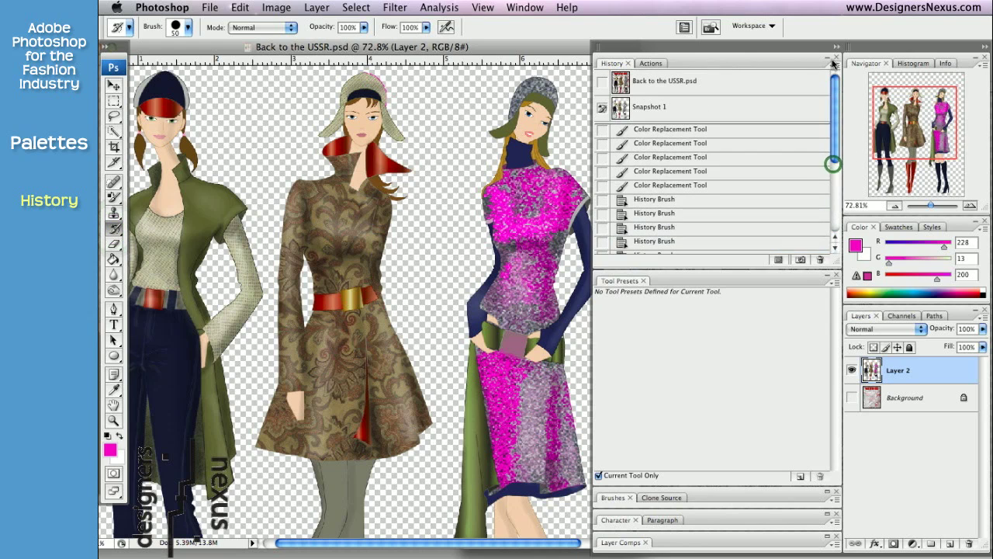
mouse_move(573, 208)
left_mouse_down()
mouse_move(543, 194)
mouse_move(503, 233)
mouse_move(543, 292)
left_mouse_up()
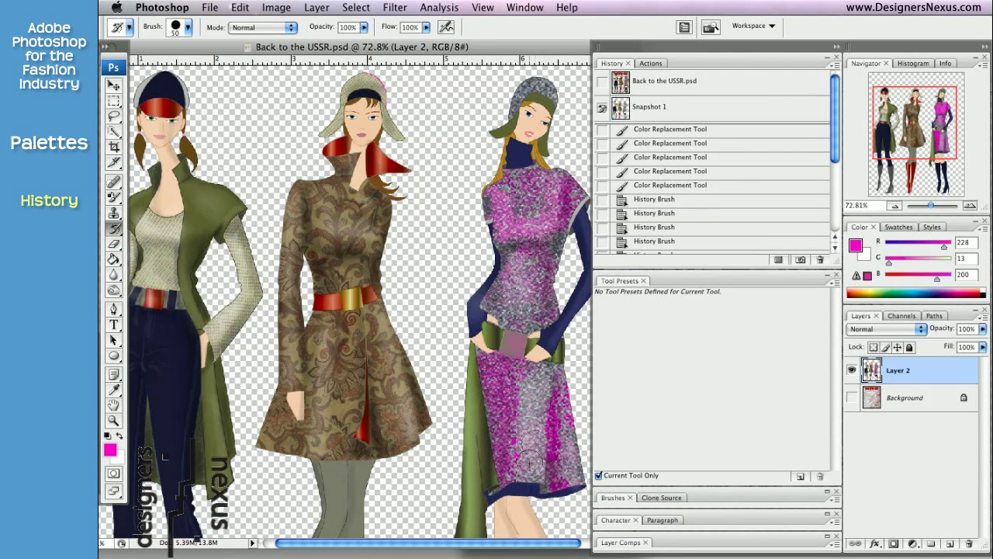
mouse_move(530, 462)
left_mouse_down()
mouse_move(553, 435)
mouse_move(543, 465)
left_mouse_up()
mouse_move(501, 380)
left_mouse_down()
mouse_move(513, 481)
mouse_move(557, 397)
mouse_move(555, 464)
mouse_move(570, 483)
mouse_move(558, 357)
left_mouse_up()
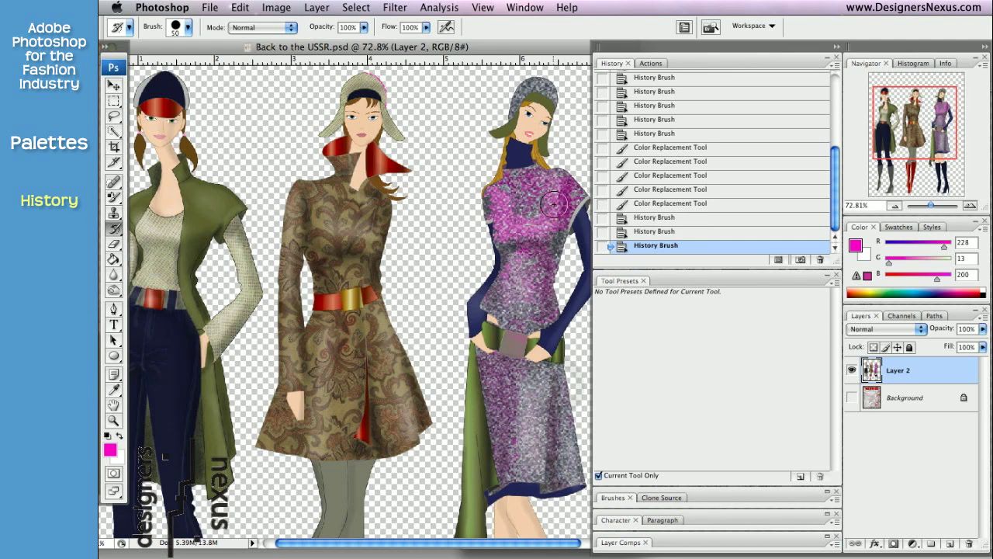
mouse_move(552, 192)
left_mouse_down()
mouse_move(520, 246)
mouse_move(505, 226)
mouse_move(516, 193)
left_mouse_up()
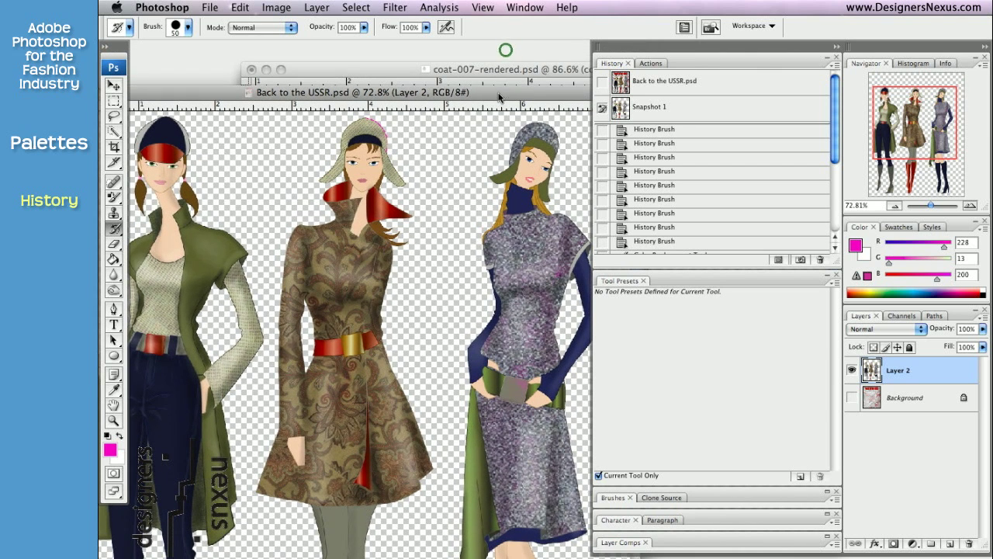
Step: Move the coat-007-rendered window left and raise the Back to the USSR window to the top
left_click(500, 72)
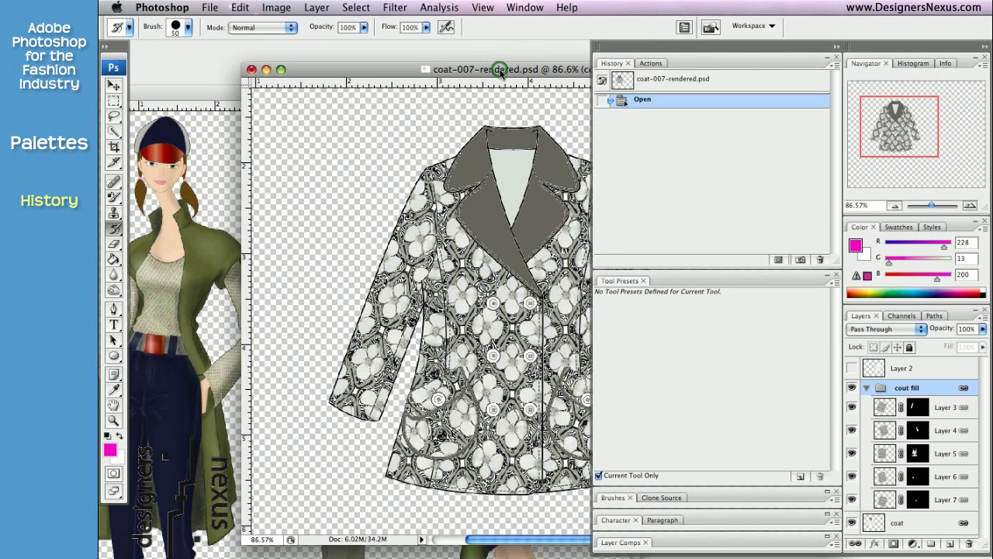
left_click_drag(501, 71, 412, 63)
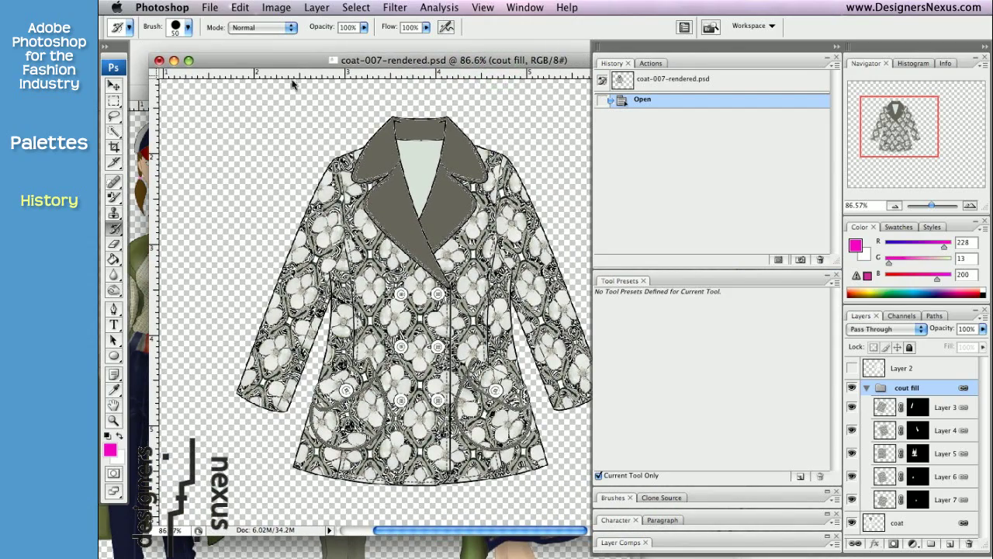
left_click(136, 118)
left_click_drag(211, 92, 230, 53)
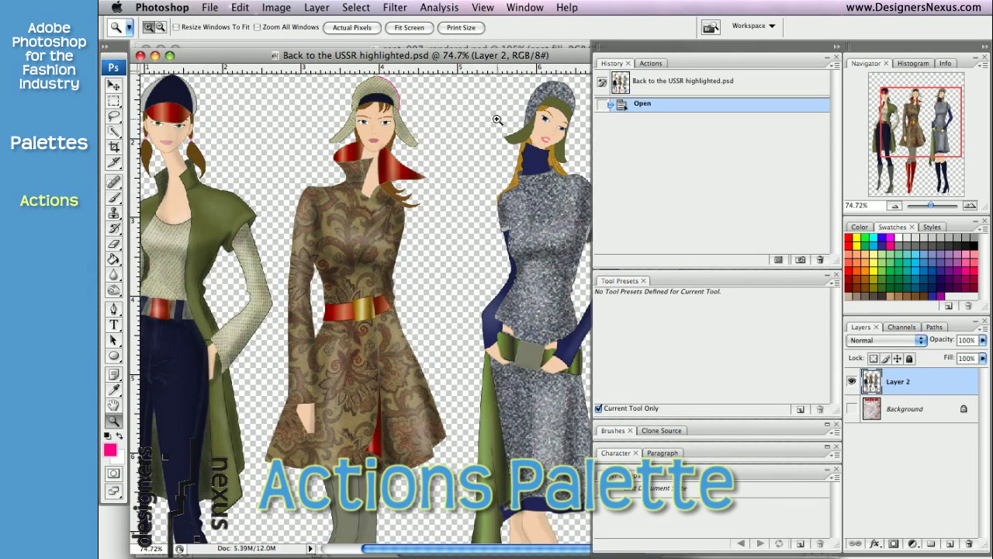
Step: Show the Actions panel, then bring coat-007-rendered.psd to the front
left_click(649, 64)
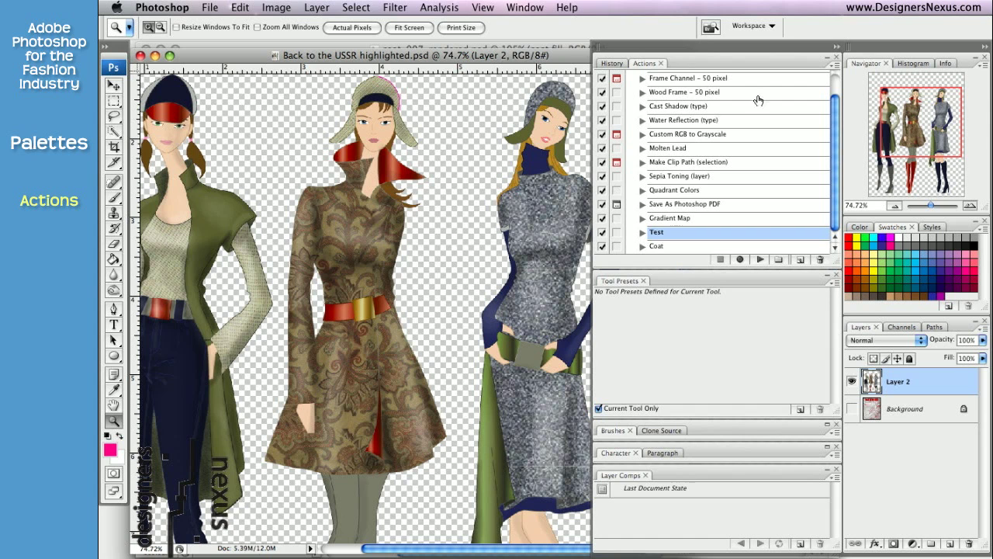
left_click(568, 49)
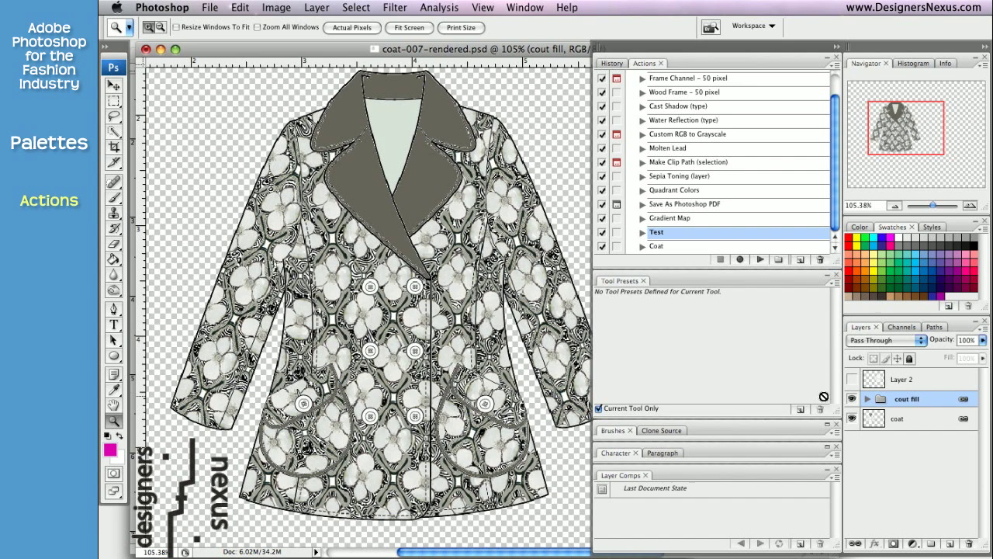
Step: Select Layer 5 inside the cout fill group and set a deep blue foreground colour
left_click(867, 400)
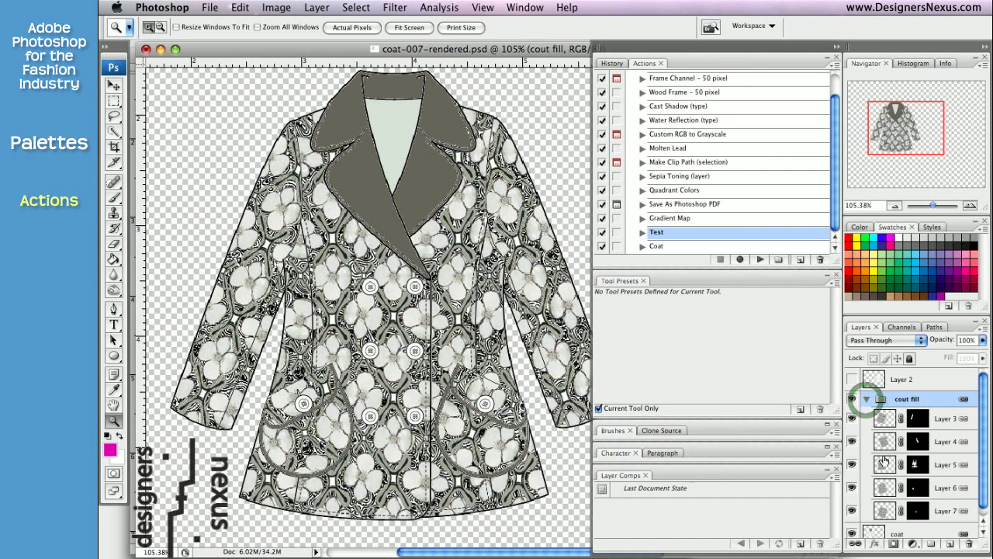
left_click(885, 467)
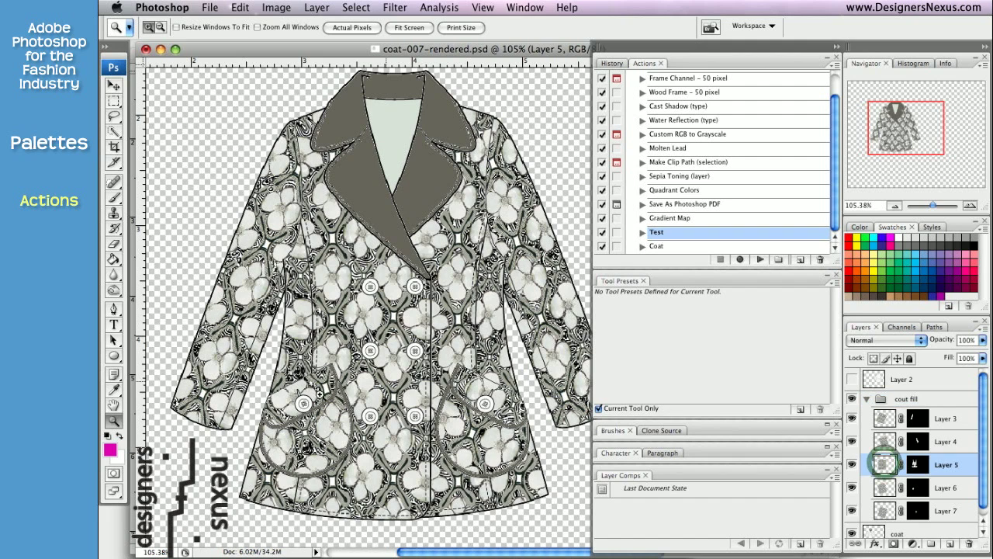
left_click(111, 448)
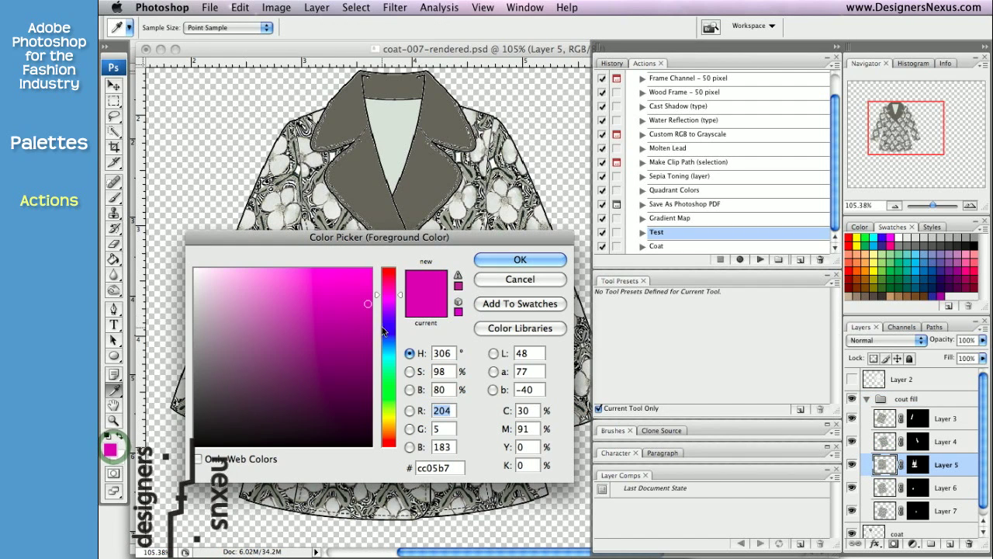
left_click(388, 330)
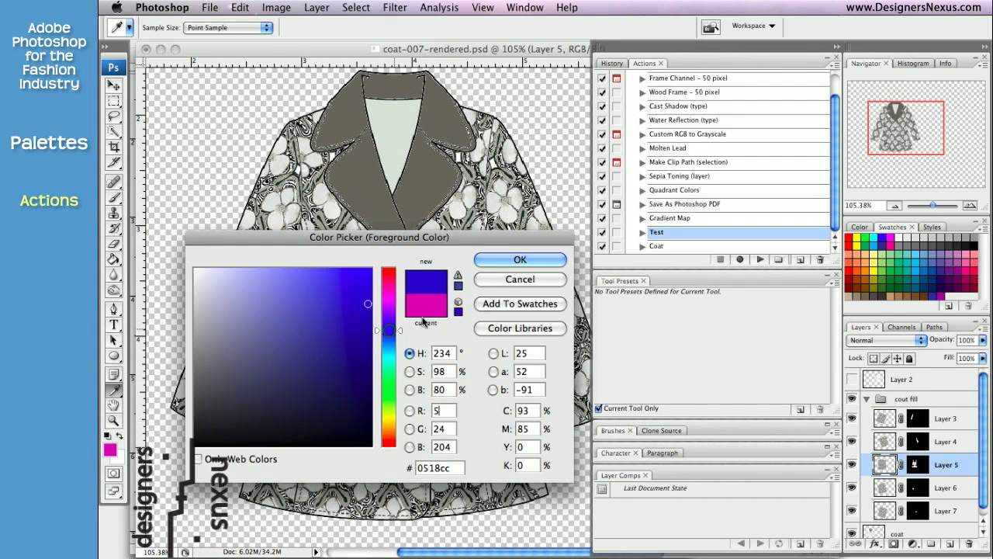
left_click(520, 260)
key("z")
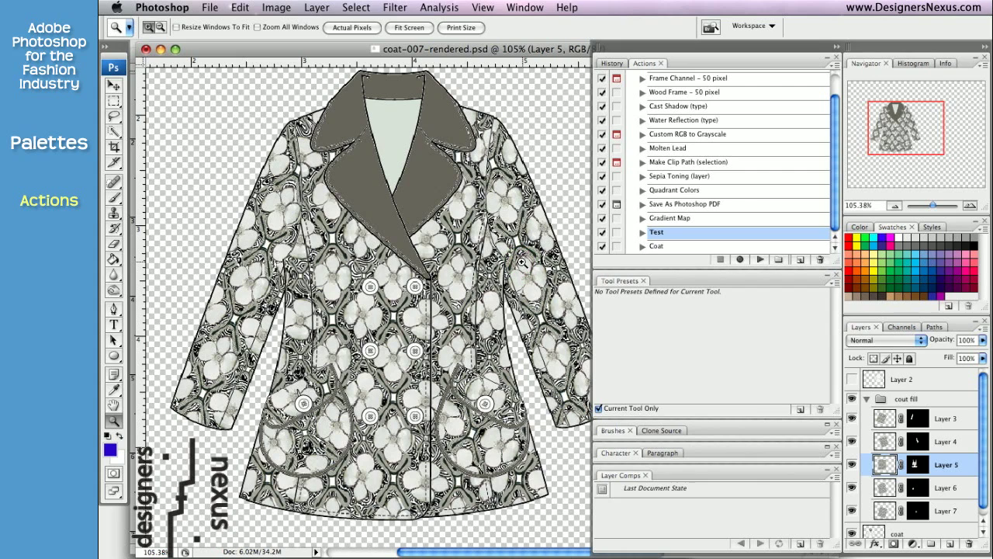
Step: Colorize the coat with Hue/Saturation: hue 234, saturation 61, lightness -20
left_click(275, 7)
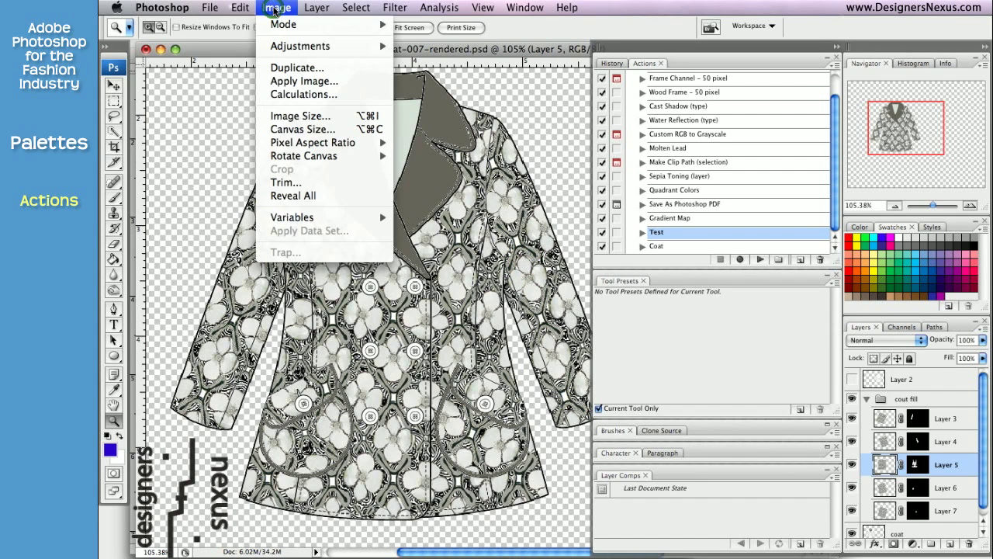
mouse_move(283, 47)
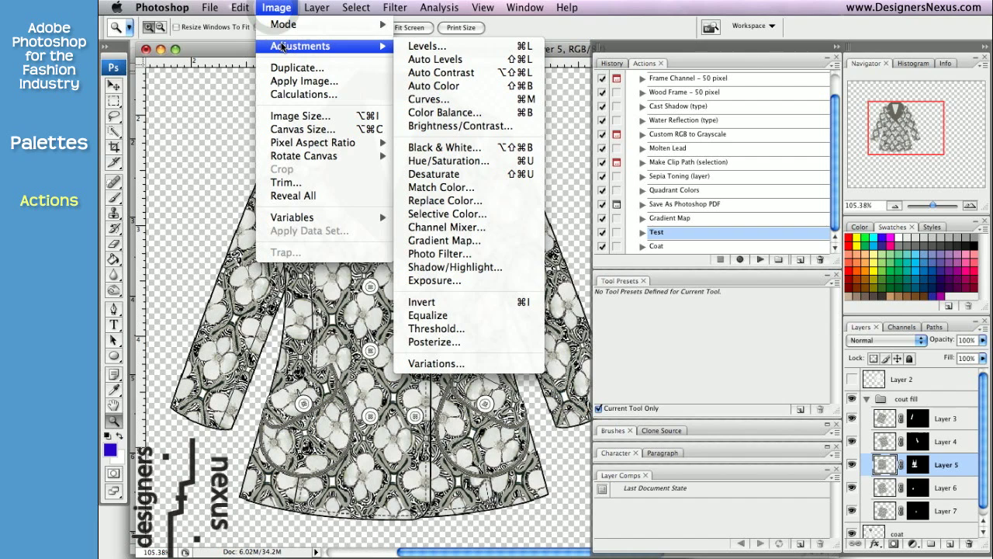
left_click(501, 161)
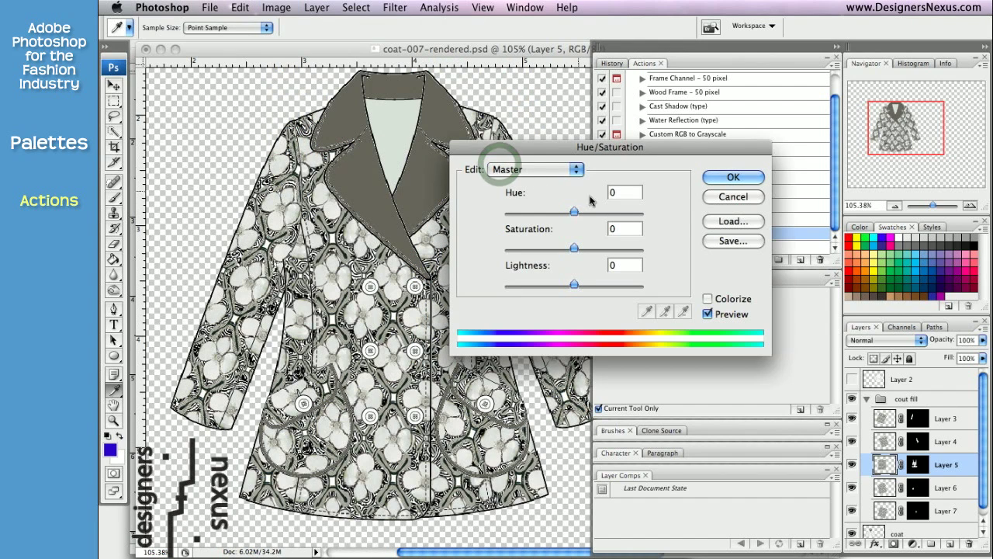
left_click(706, 300)
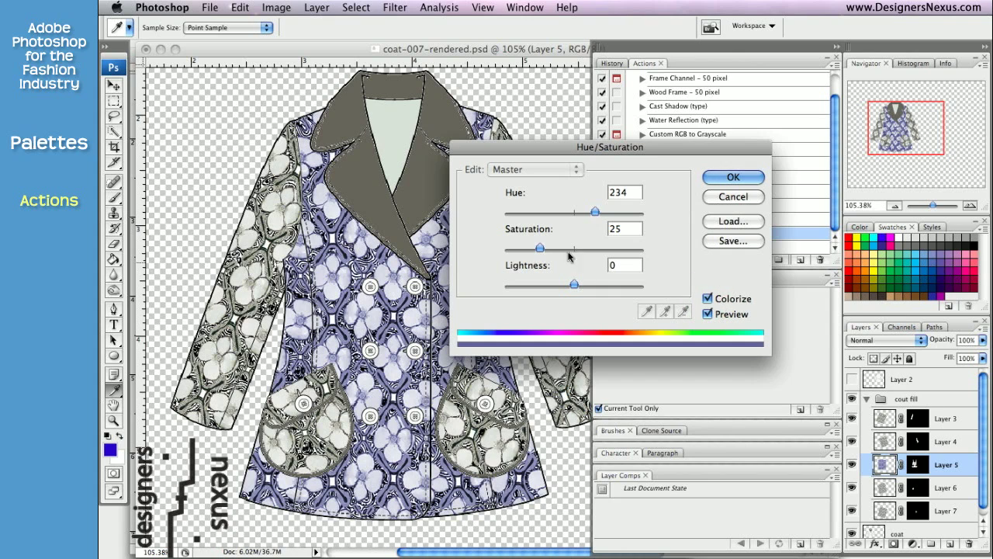
left_click_drag(540, 250, 590, 250)
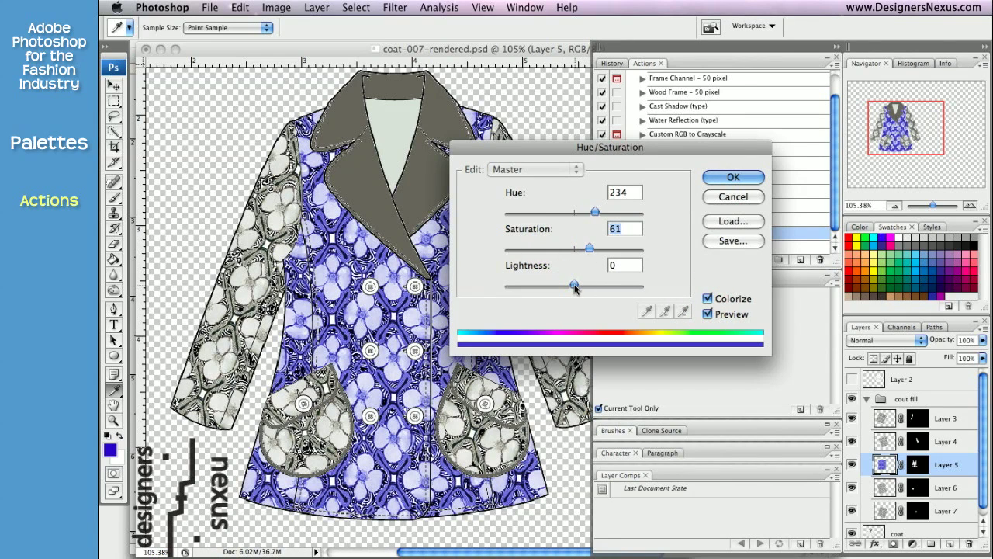
left_click_drag(574, 286, 560, 286)
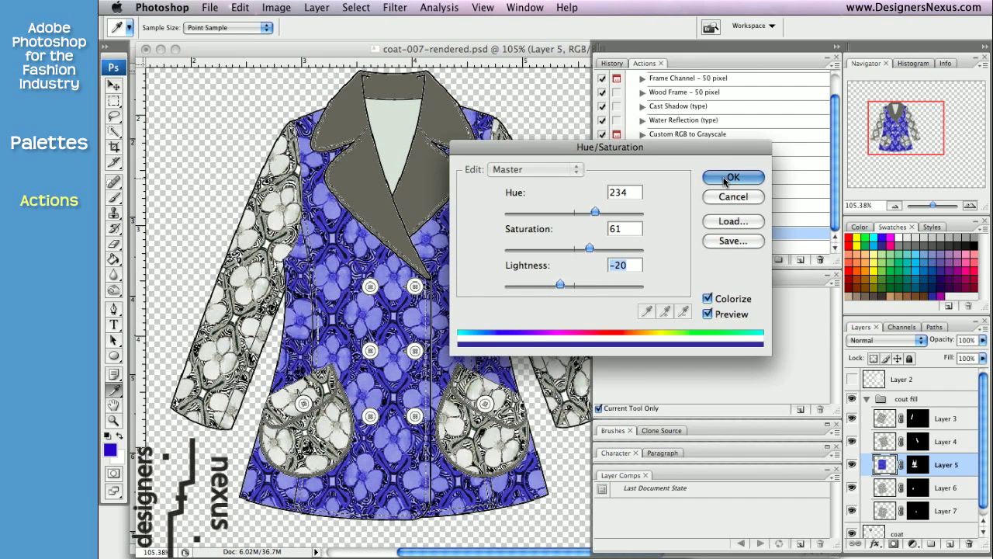
left_click(724, 178)
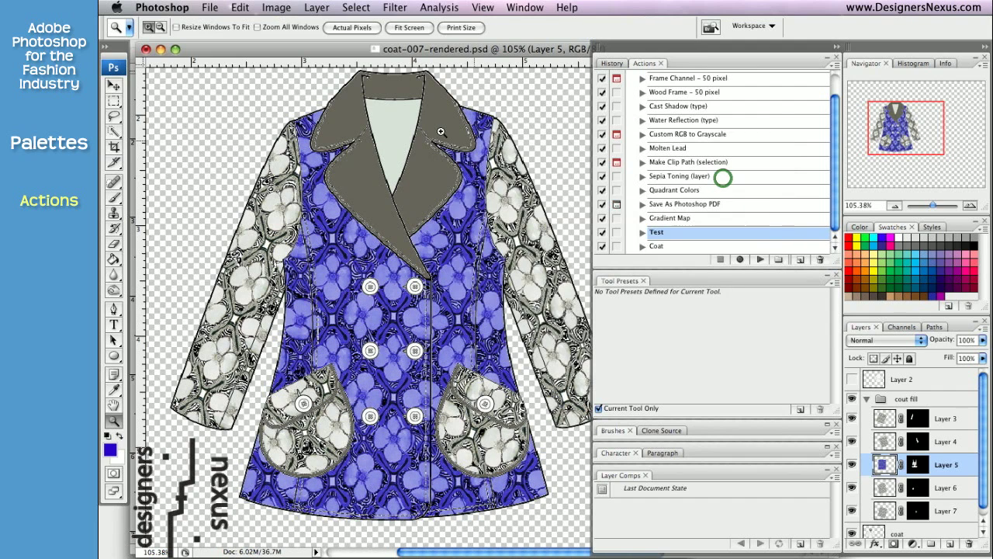
Step: In the Filter Gallery, preview Colored Pencil, Film Grain and Watercolor on the blue coat fabric
left_click(396, 8)
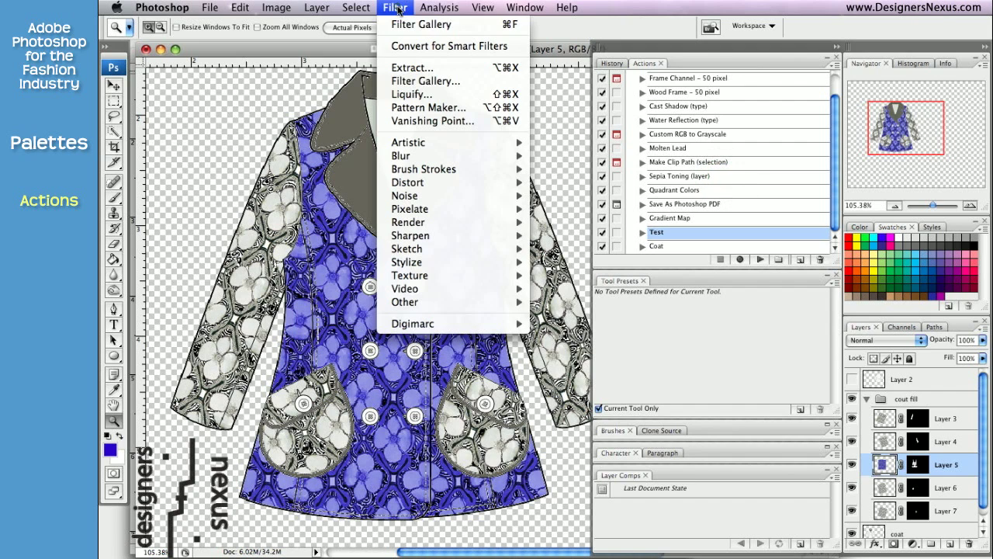
left_click(431, 83)
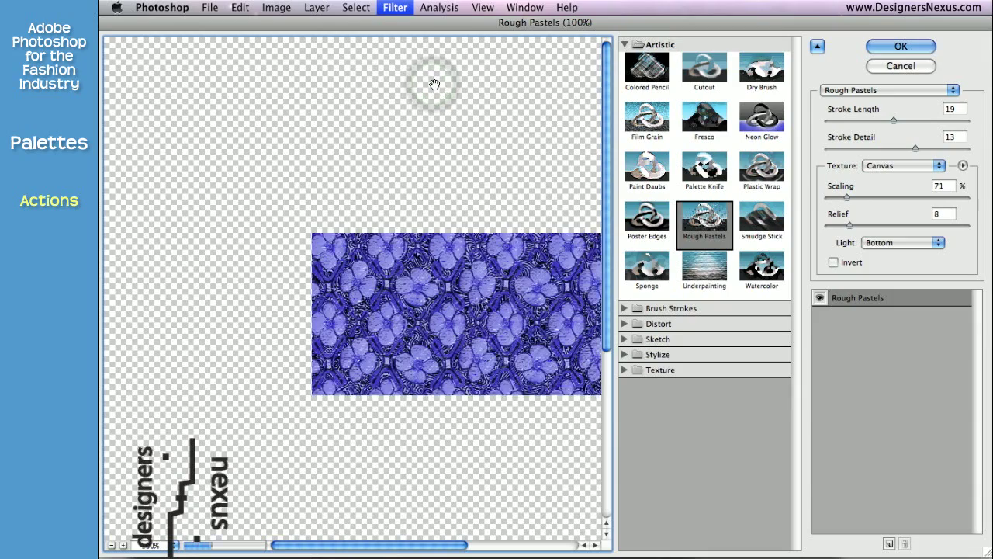
left_click_drag(455, 544, 527, 545)
scroll(481, 358, "down", 5)
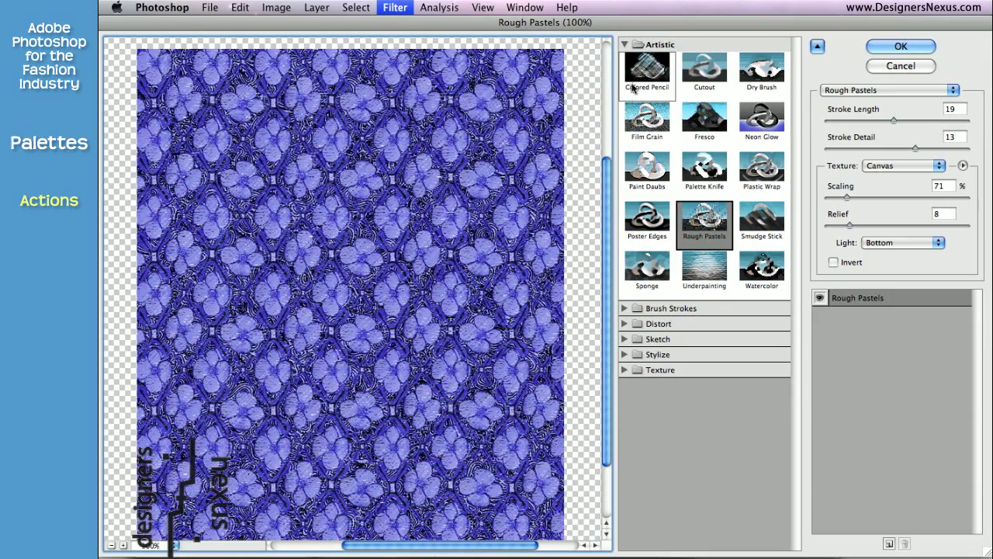
left_click(641, 74)
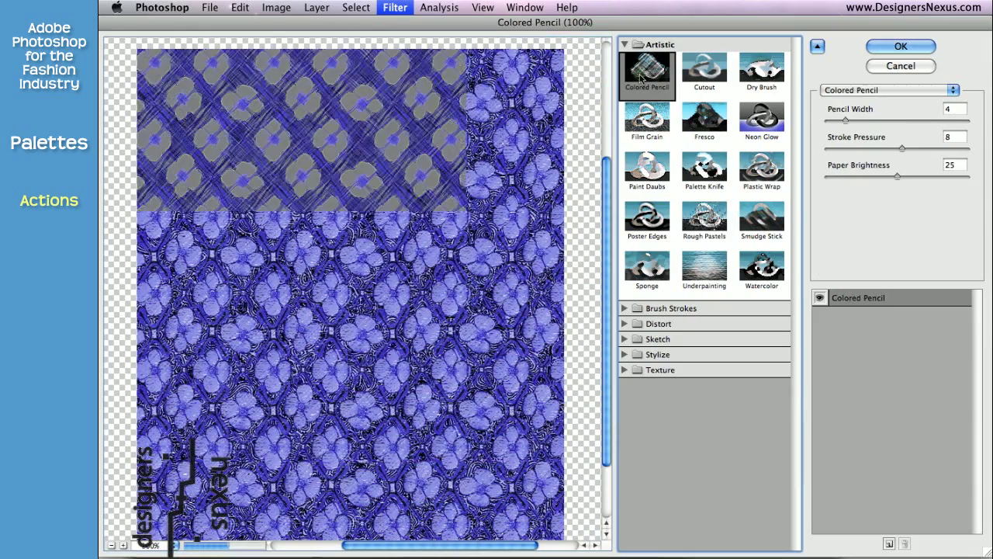
left_click(652, 129)
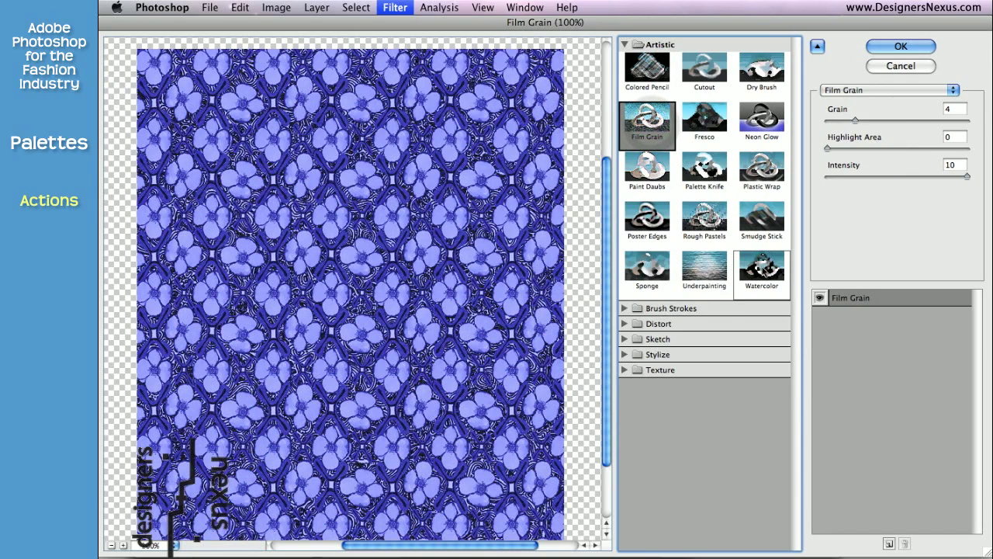
left_click(763, 268)
left_click(625, 308)
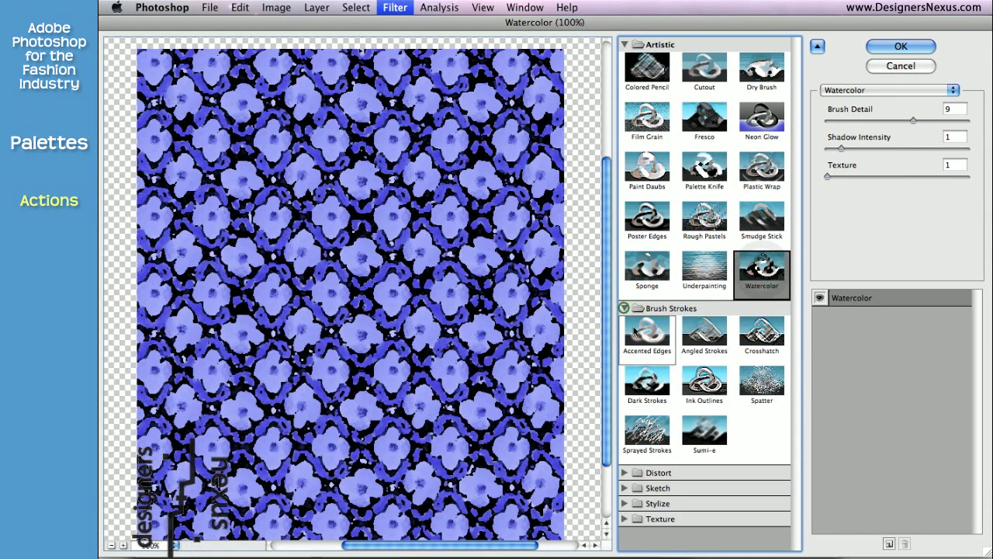
Step: Compare Spatter and Sprayed Strokes, then apply Rough Pastels (stroke length 19, detail 13, Canvas texture)
left_click(763, 388)
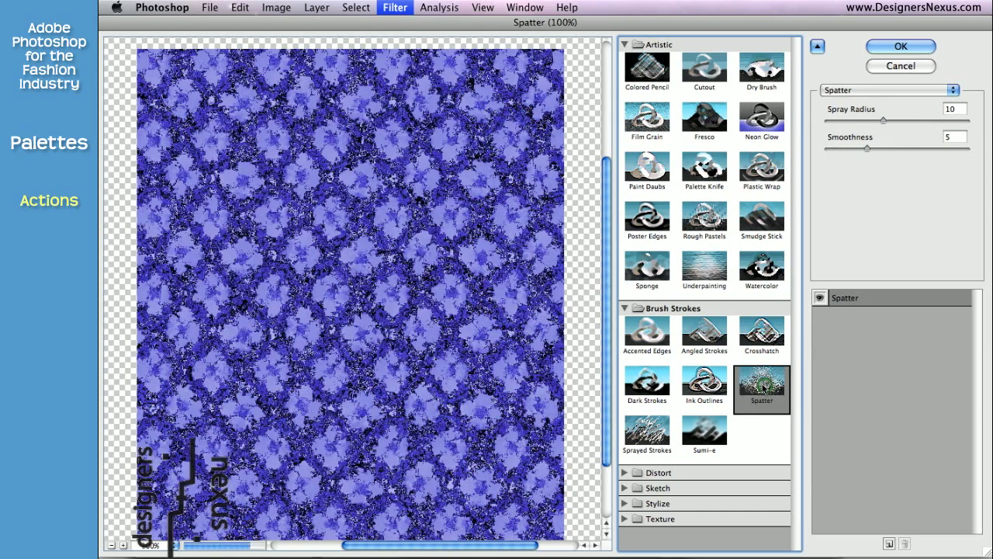
left_click(643, 436)
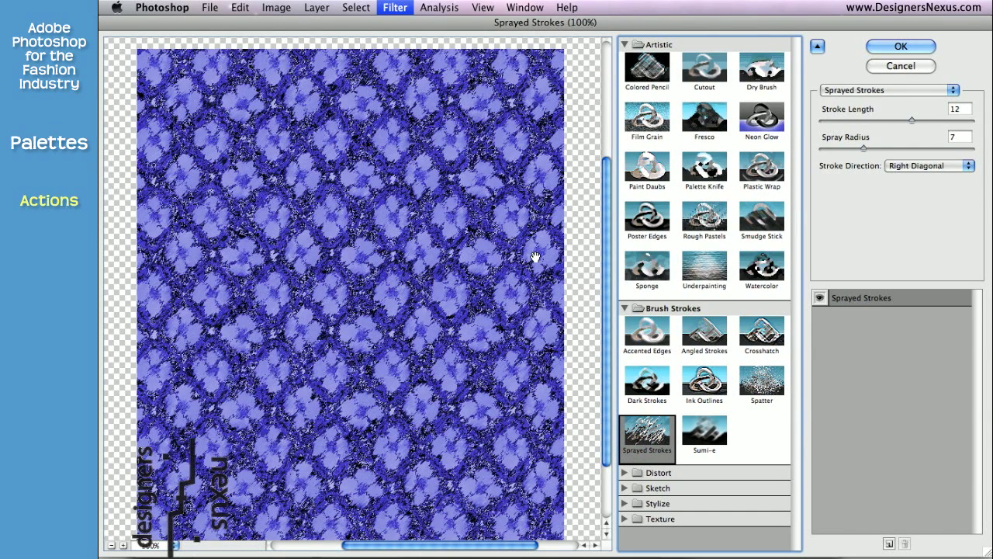
left_click(703, 222)
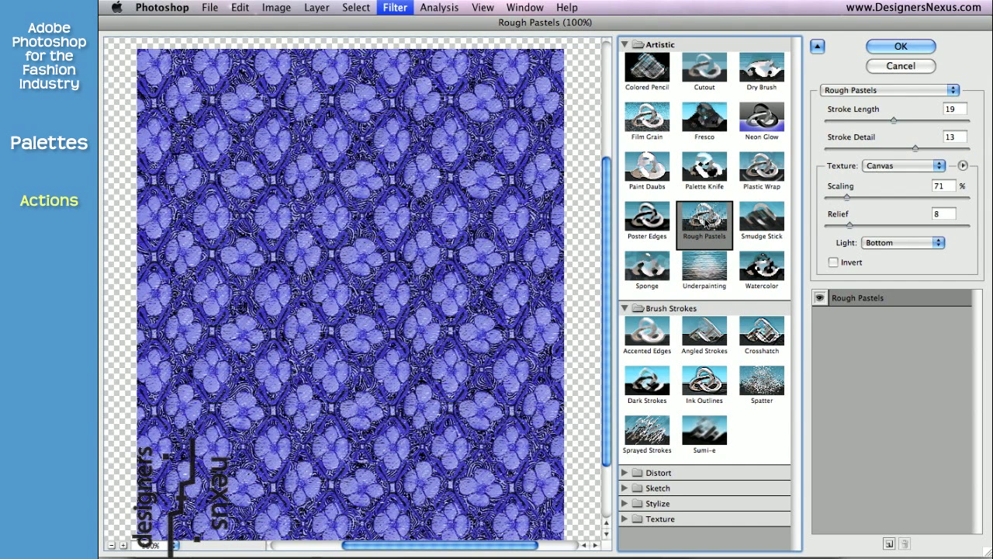
left_click(901, 46)
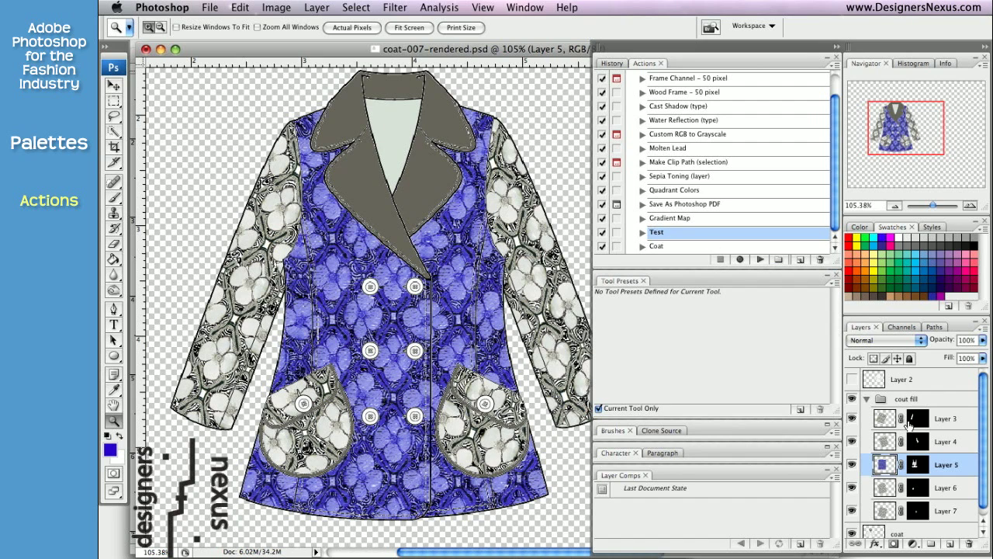
Step: Select the coat fill layers, Layer 3 through Layer 7, in turn
left_click(928, 419)
left_click(883, 444)
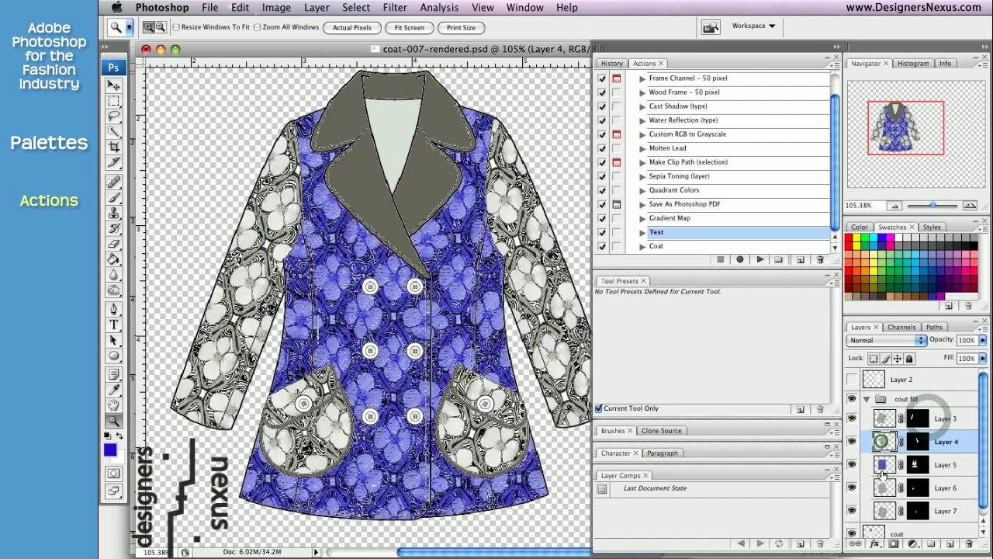
left_click(882, 464)
left_click(882, 487)
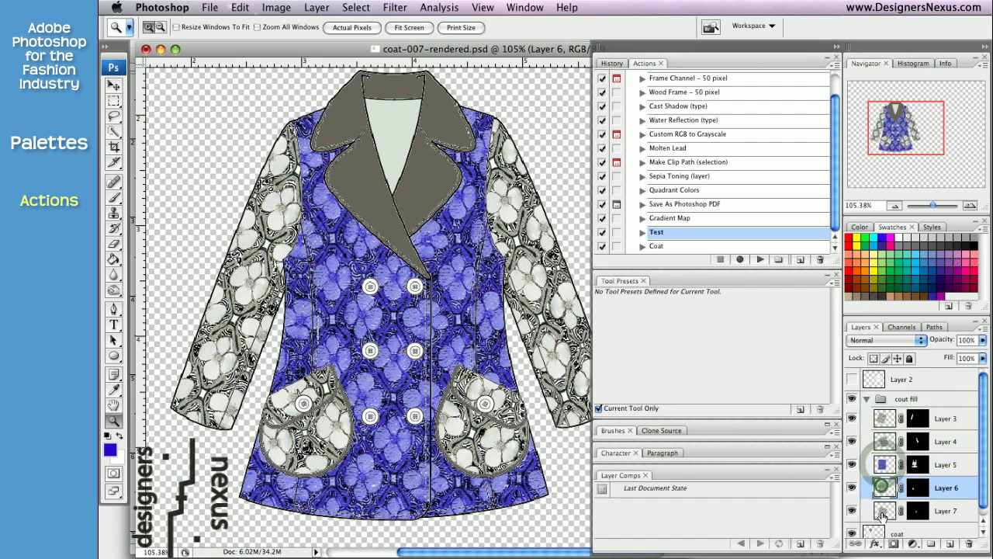
left_click(883, 510)
Step: Revert the document to its top History snapshot, restoring the grey-white floral coat
left_click(612, 64)
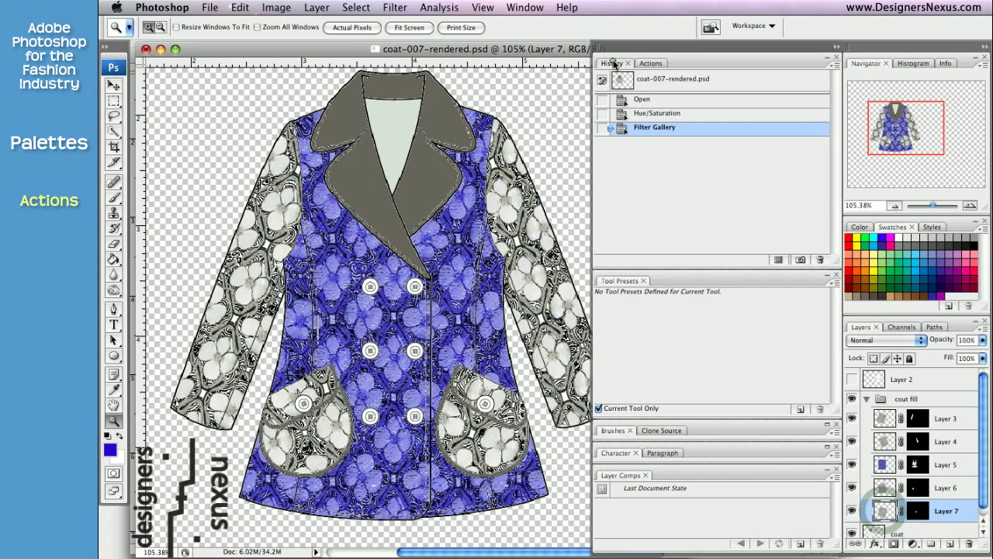
left_click(676, 81)
left_click(655, 66)
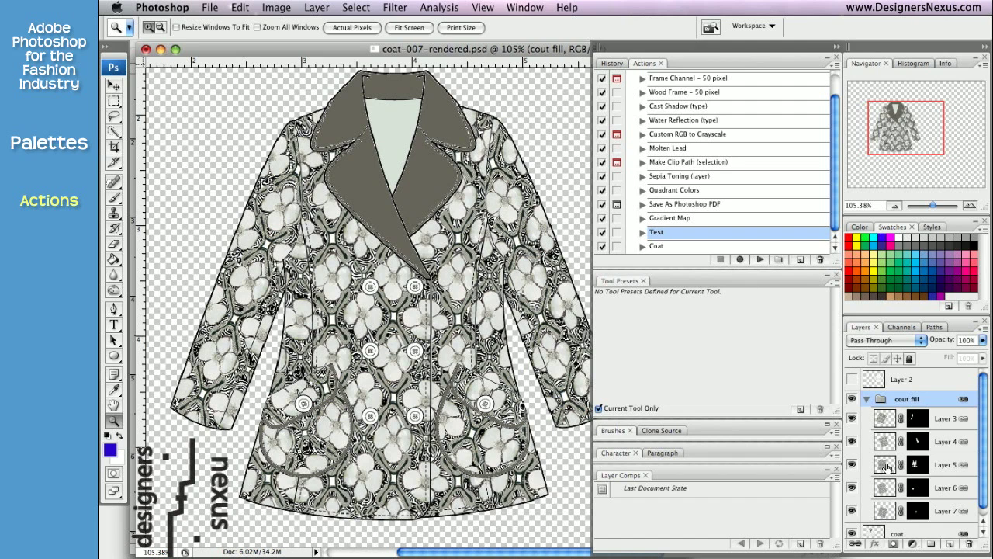
Step: Run the Test action on Layers 5, 4, 3, 6 and 7, covering the body, sleeves and pockets
left_click(889, 467)
left_click(760, 259)
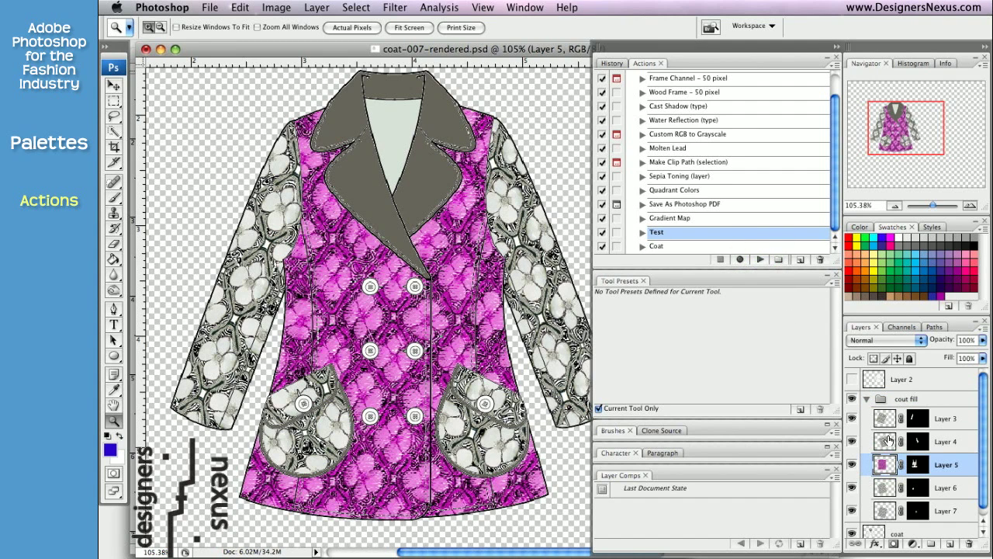
left_click(888, 440)
left_click(760, 259)
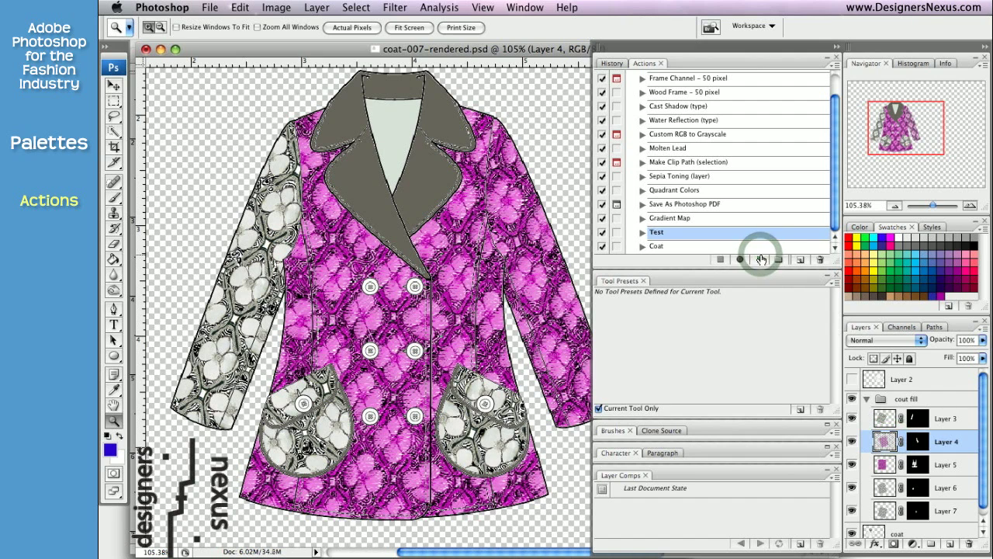
left_click(885, 417)
left_click(761, 258)
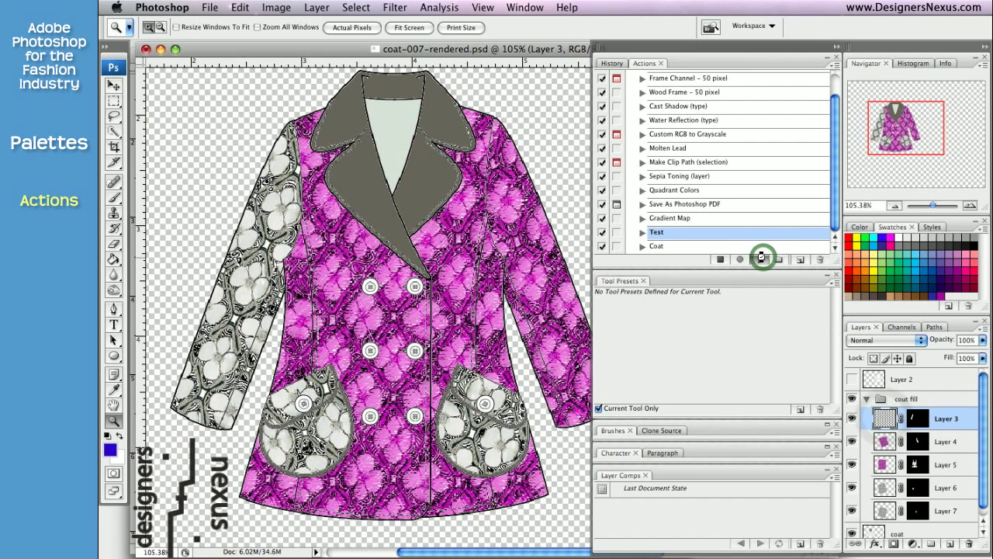
left_click(886, 487)
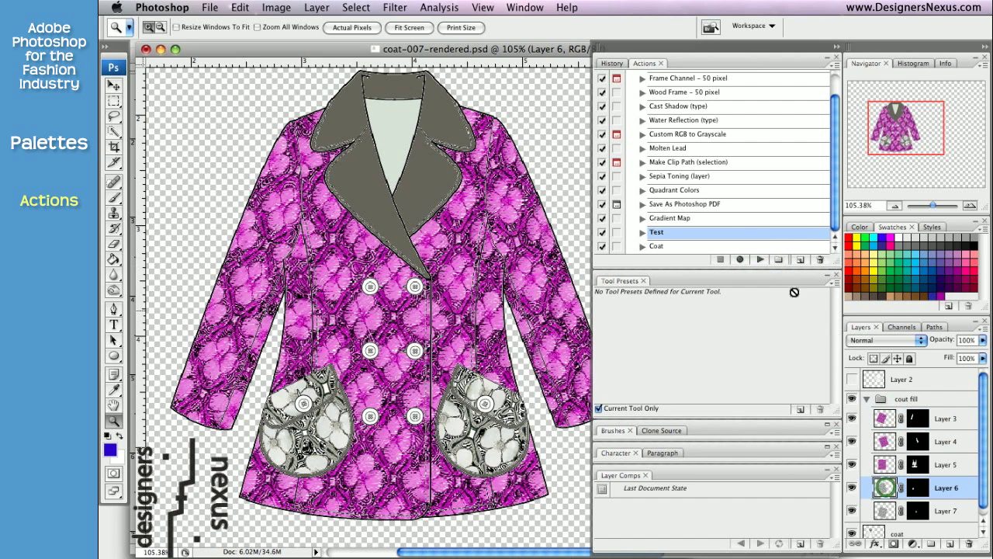
left_click(759, 259)
left_click(883, 512)
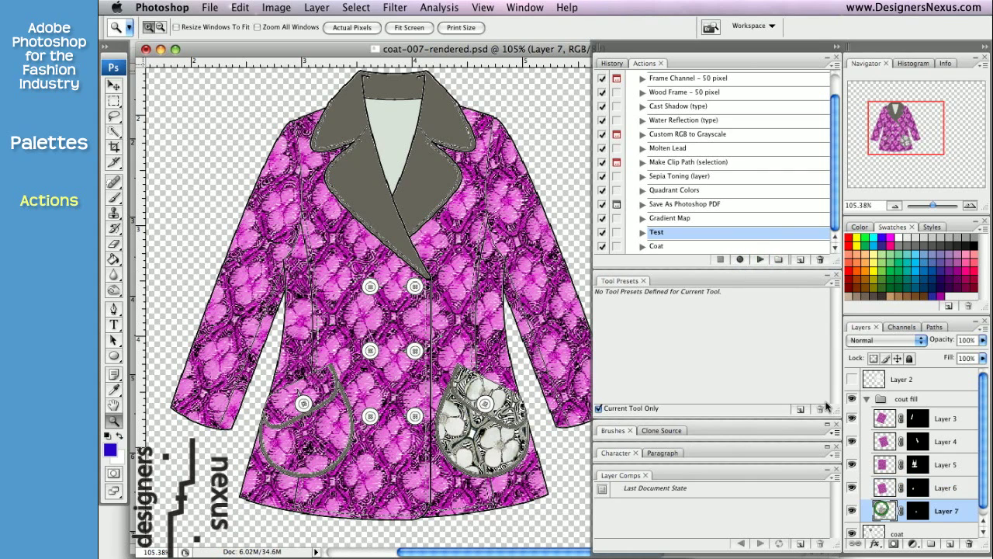
left_click(760, 258)
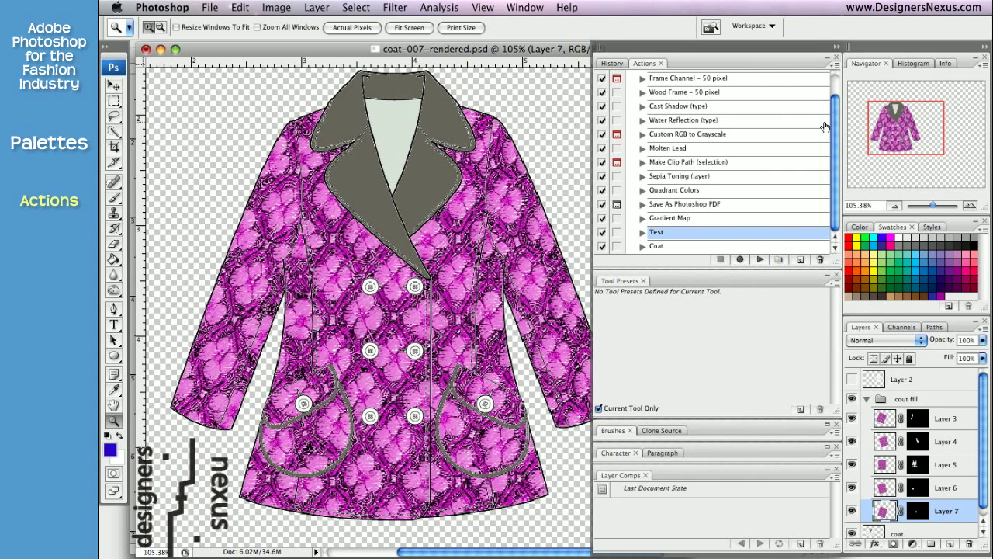
scroll(833, 130, "up", 2)
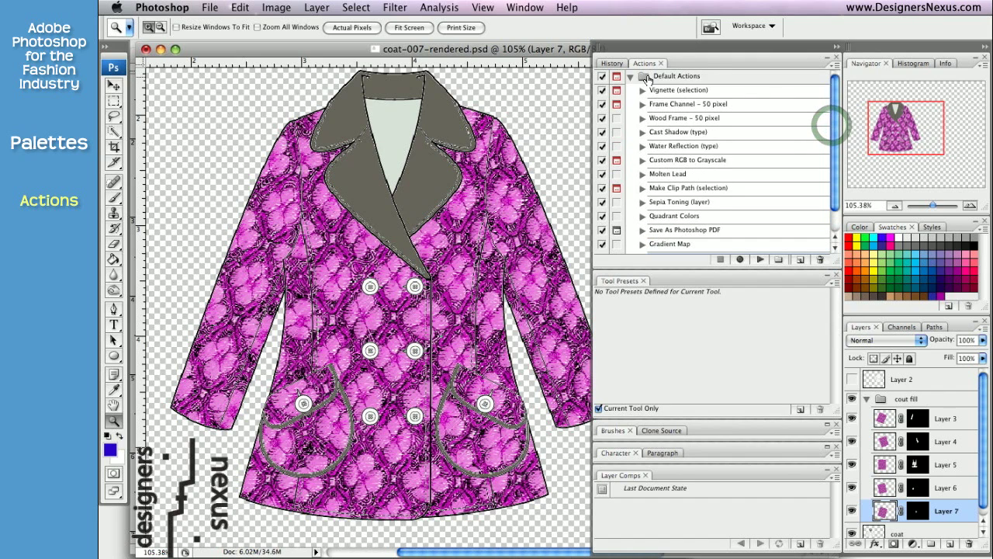
Step: Collapse Default Actions and revert coat-007-rendered to its opening History snapshot
left_click(631, 78)
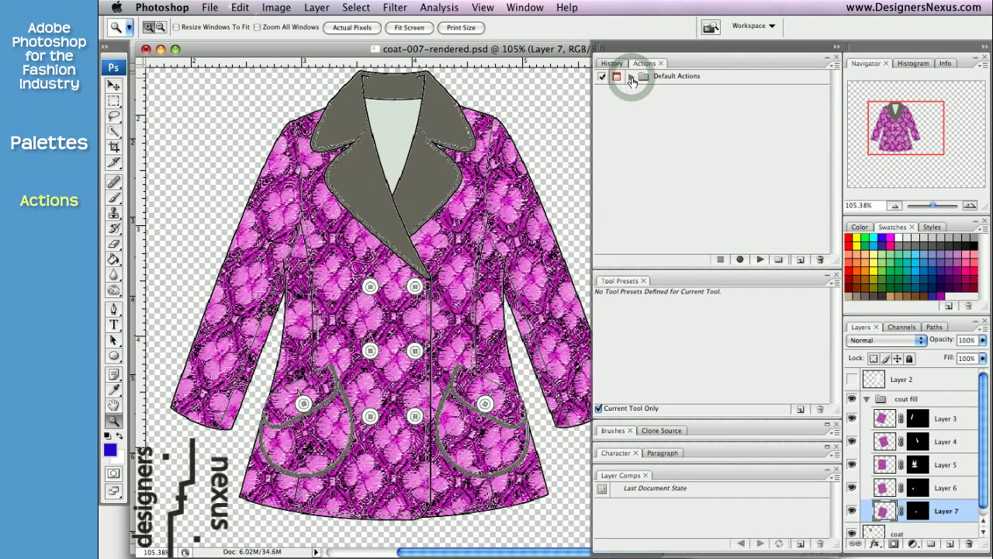
left_click(613, 64)
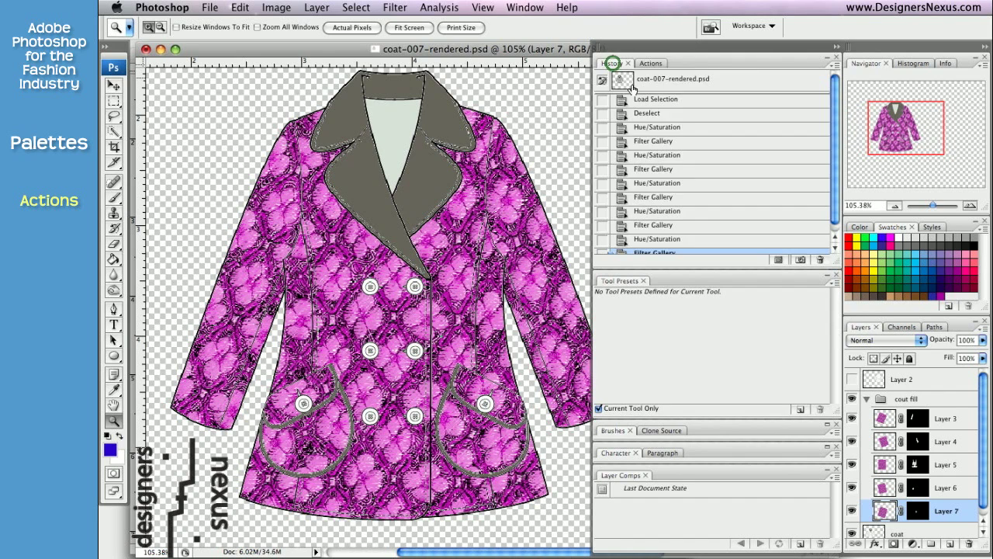
left_click(621, 78)
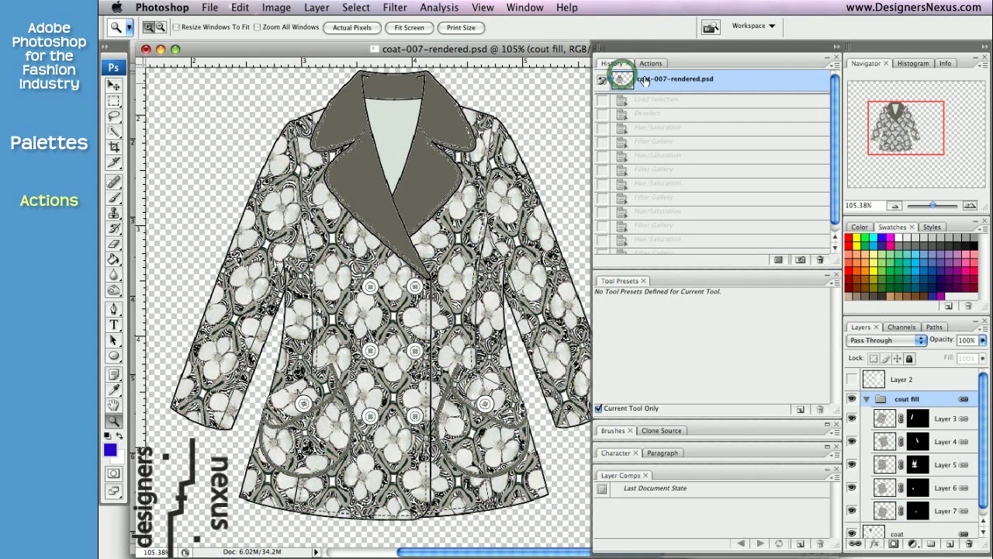
left_click(648, 65)
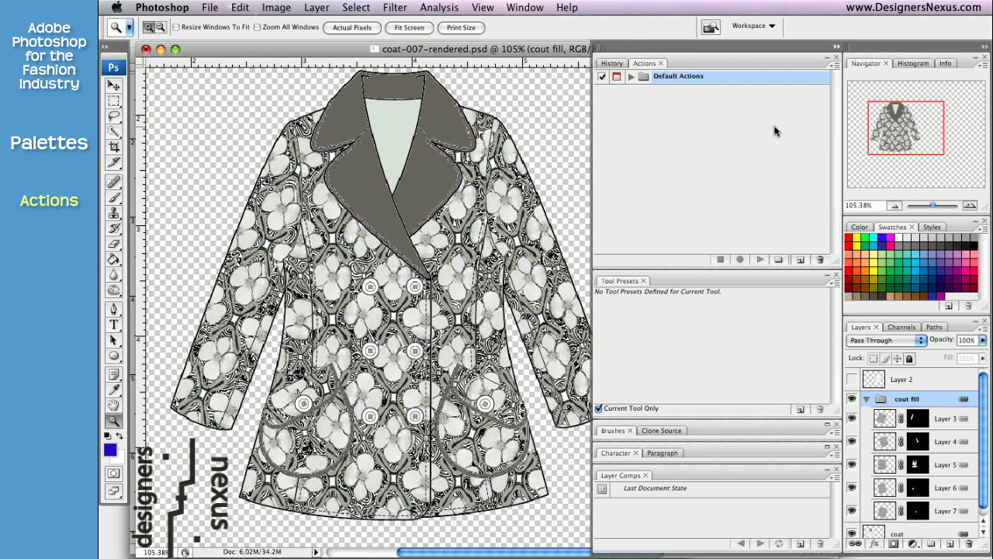
Step: Create a new empty action set named 'My Set'
left_click(779, 264)
type("My Set")
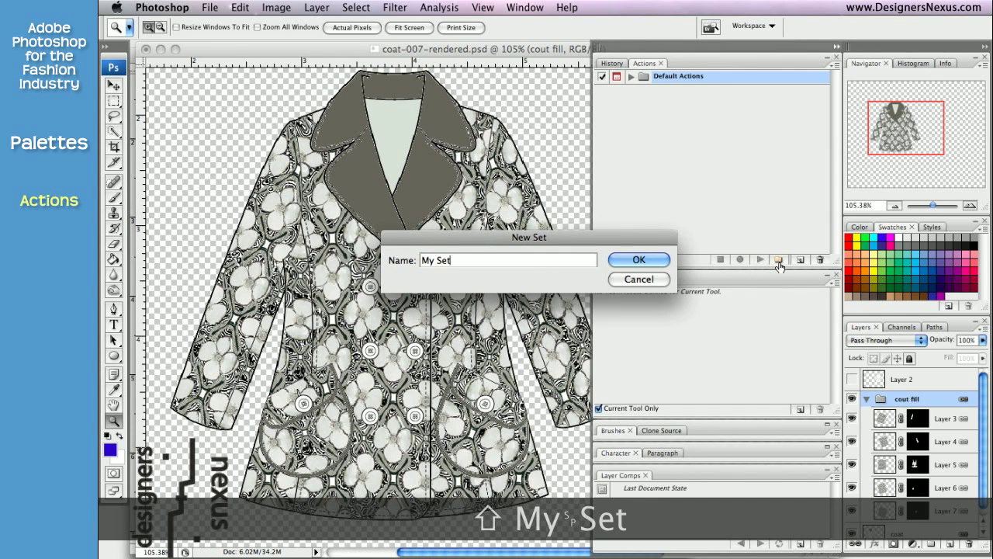
left_click(625, 262)
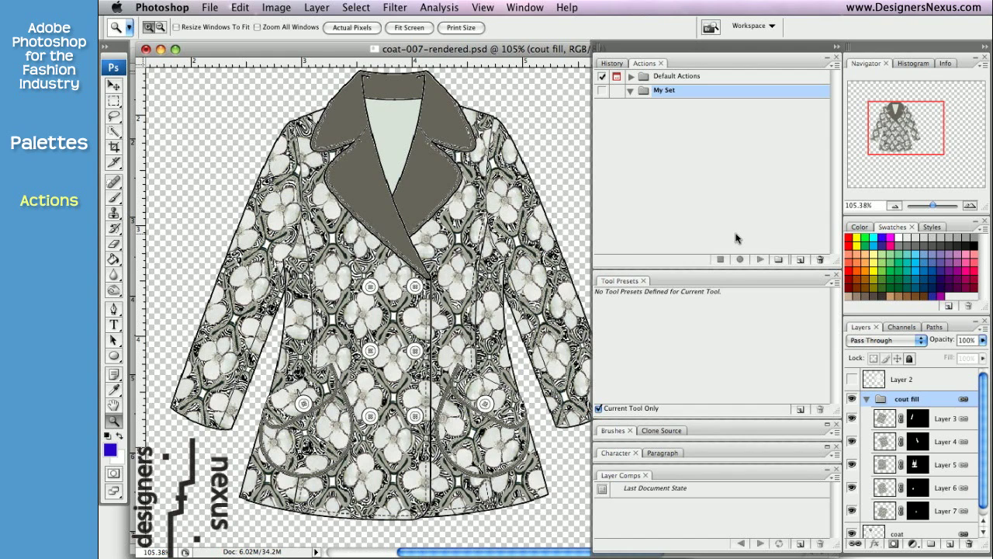
Step: With Layer 5 selected, set the foreground colour to red cc0513 (R204 G5 B19)
left_click(880, 464)
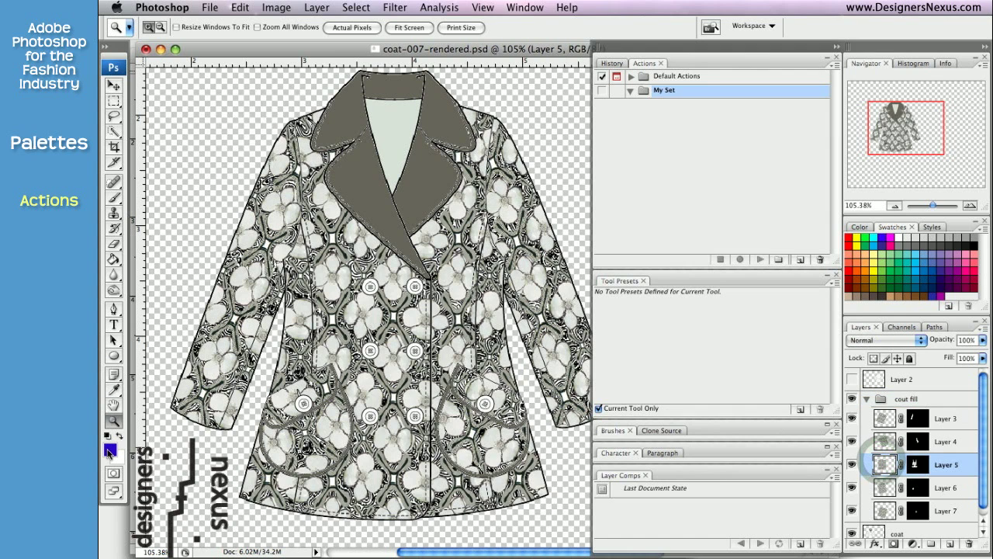
left_click(110, 449)
left_click(388, 270)
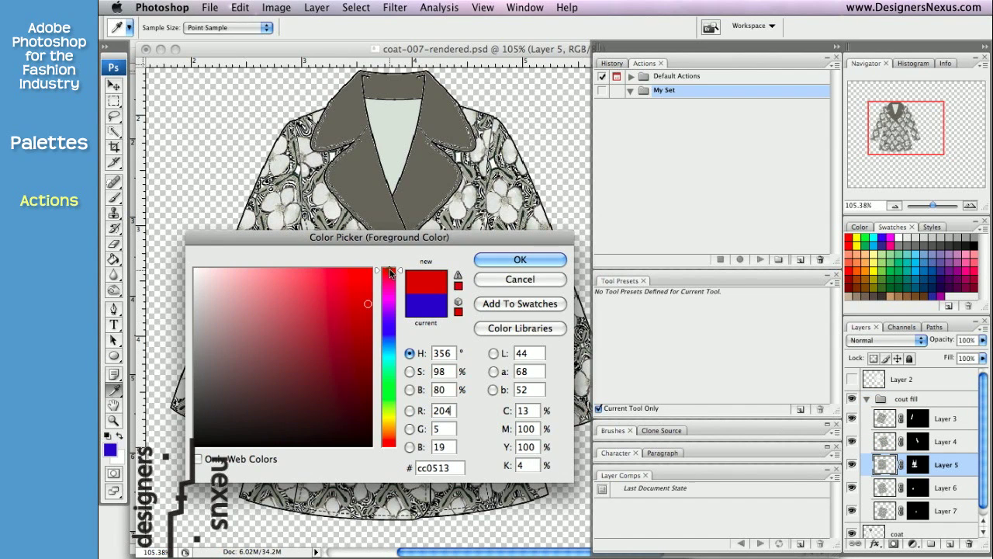
left_click(523, 261)
key("z")
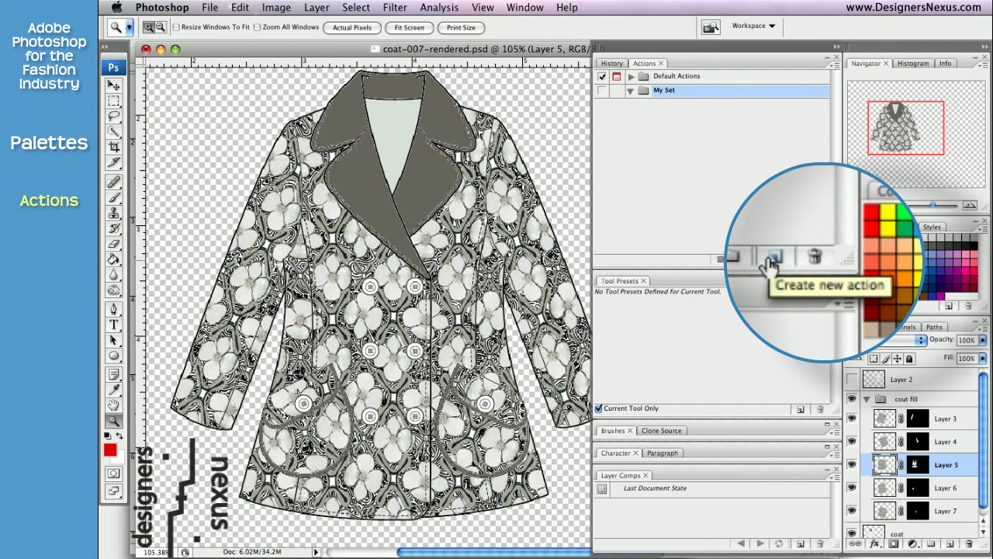
Step: Create an action named 'Coat' in My Set and start recording it
left_click(798, 260)
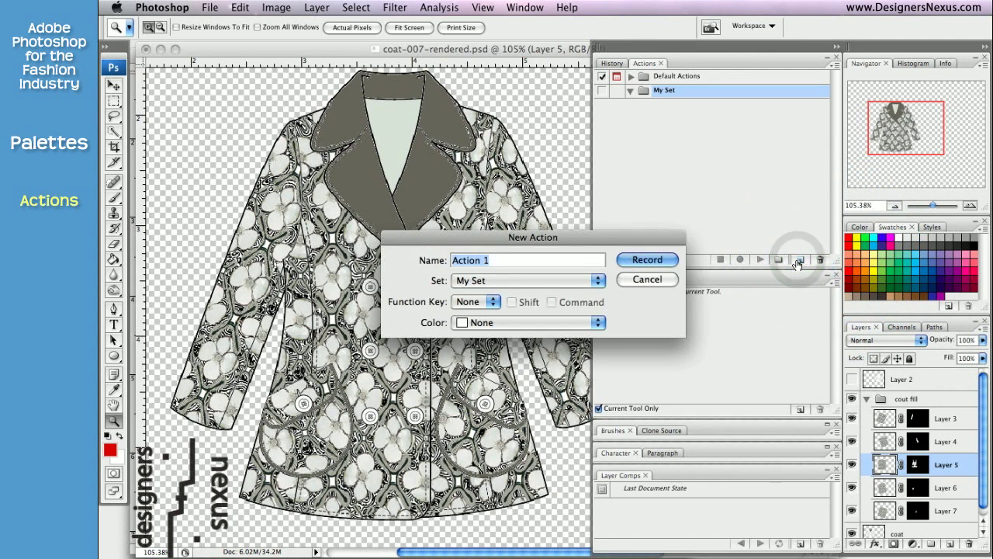
type("Coa")
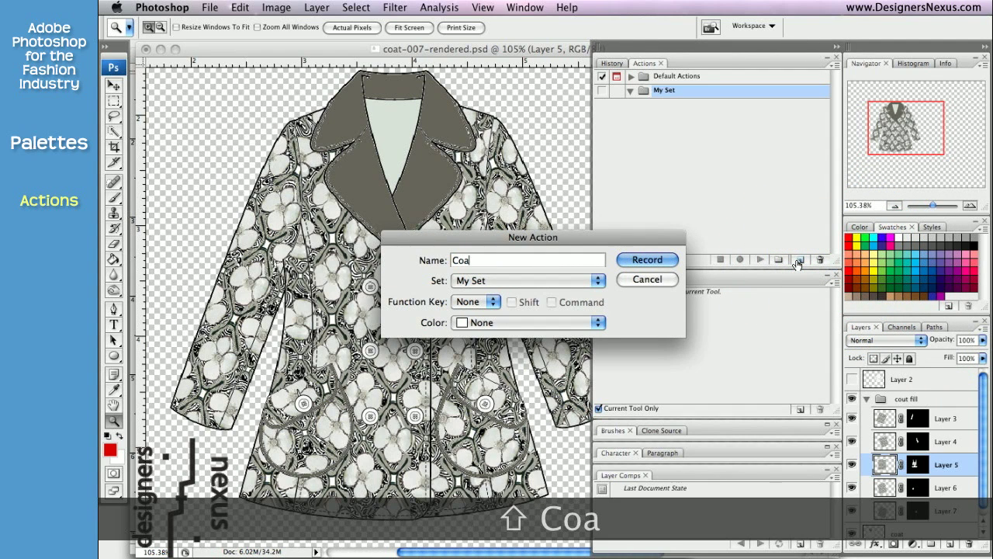
type("t")
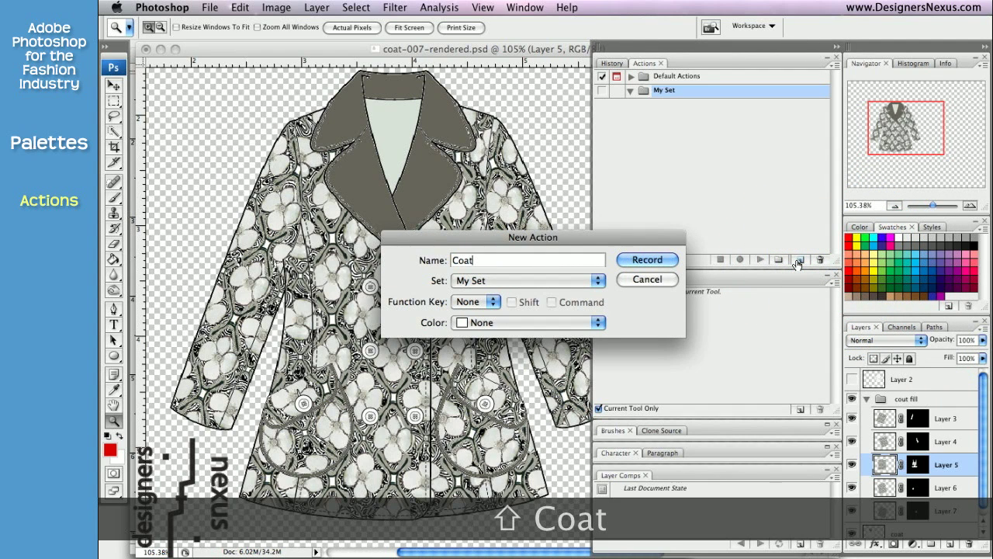
left_click(648, 260)
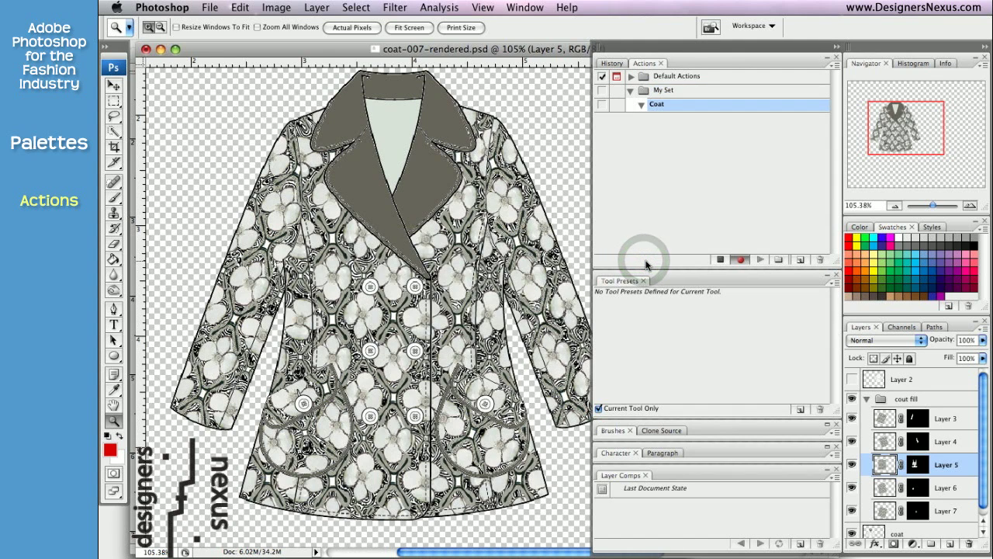
Step: Colorize the coat body red with Hue/Saturation: hue 356, saturation 73, lightness -17
left_click(275, 8)
mouse_move(287, 49)
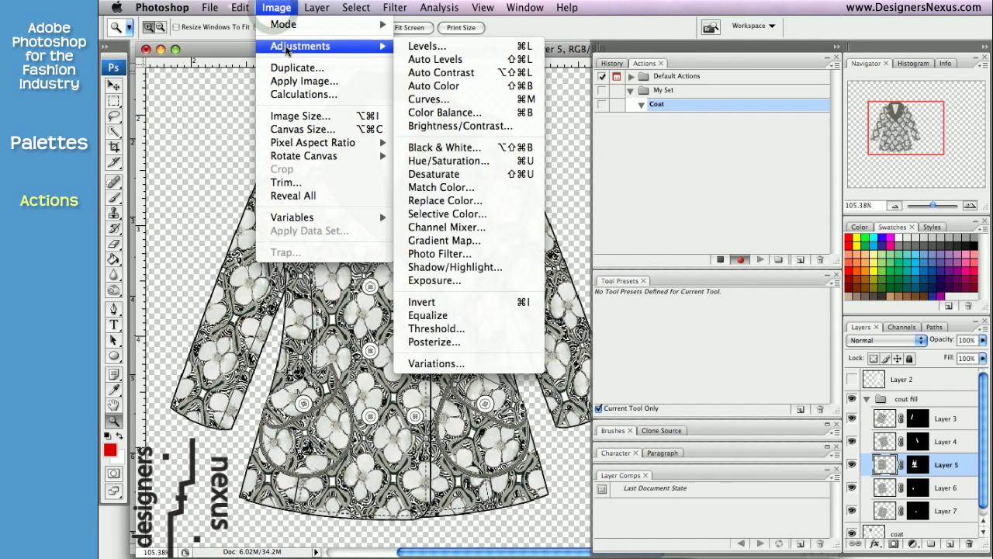
left_click(456, 160)
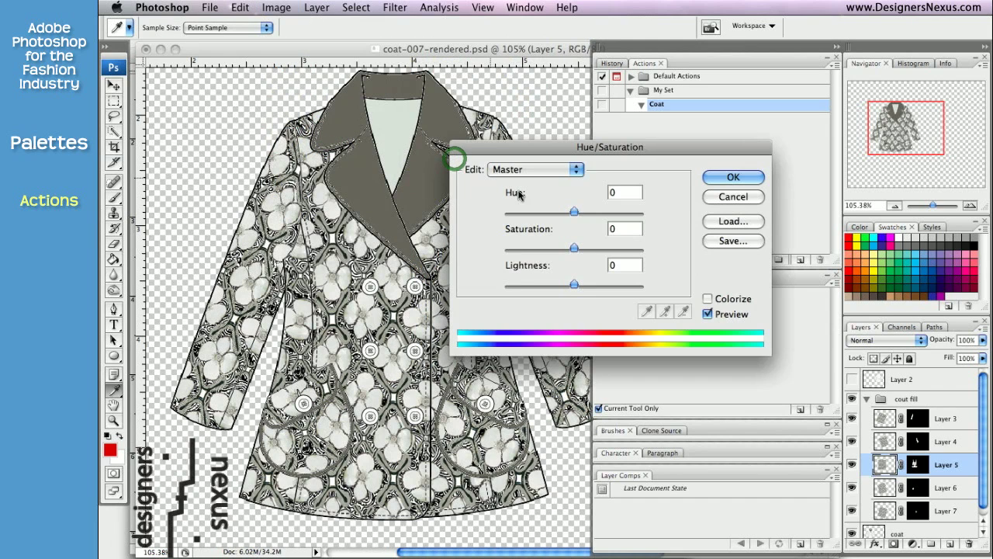
left_click(704, 299)
left_click_drag(541, 248, 605, 248)
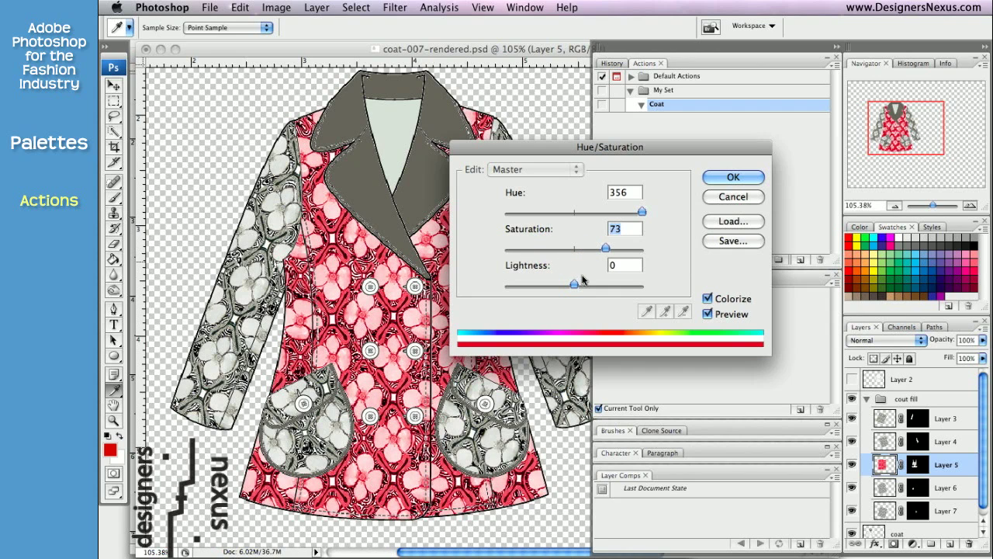
left_click_drag(574, 284, 565, 286)
left_click(727, 179)
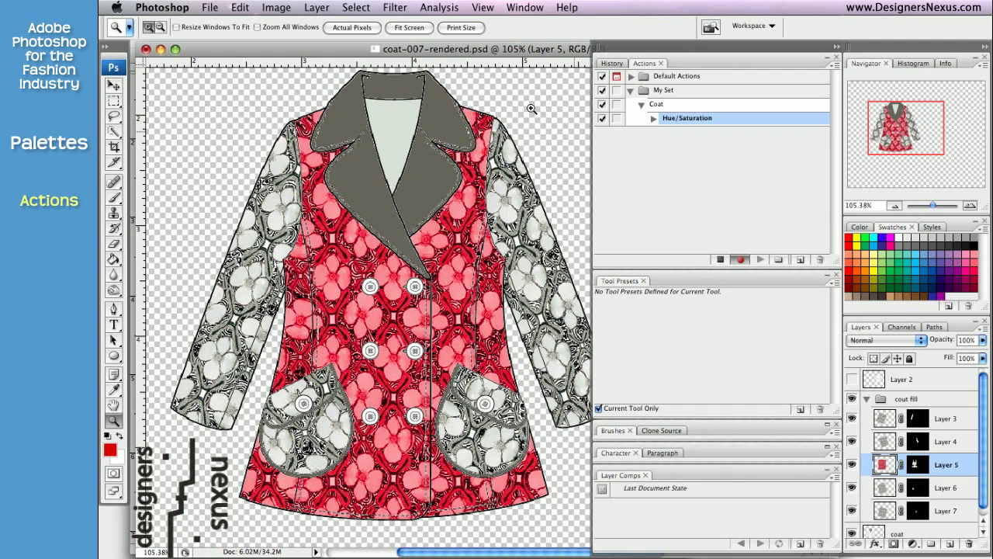
left_click(392, 9)
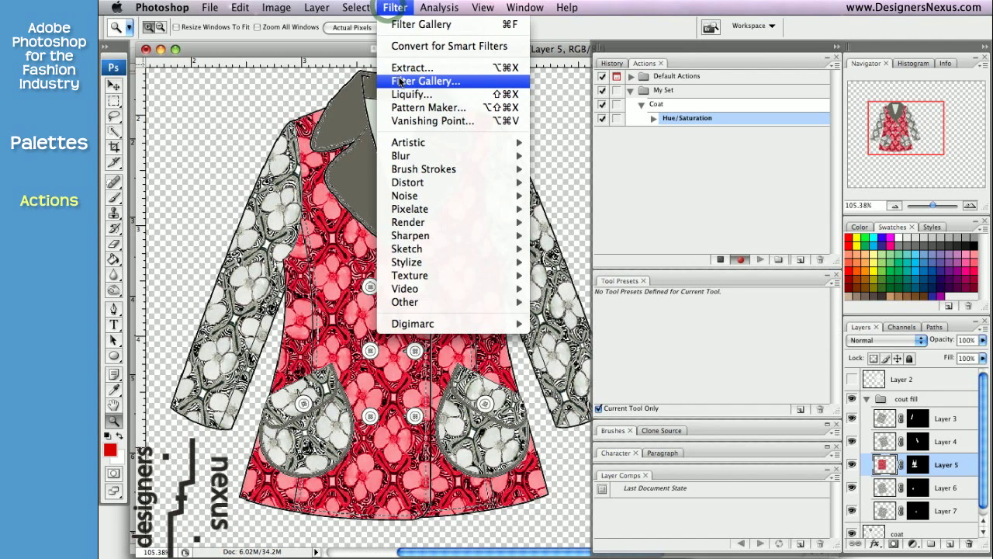
Step: Choose Rough Pastels in the Filter Gallery and set stroke length to 11
left_click(398, 81)
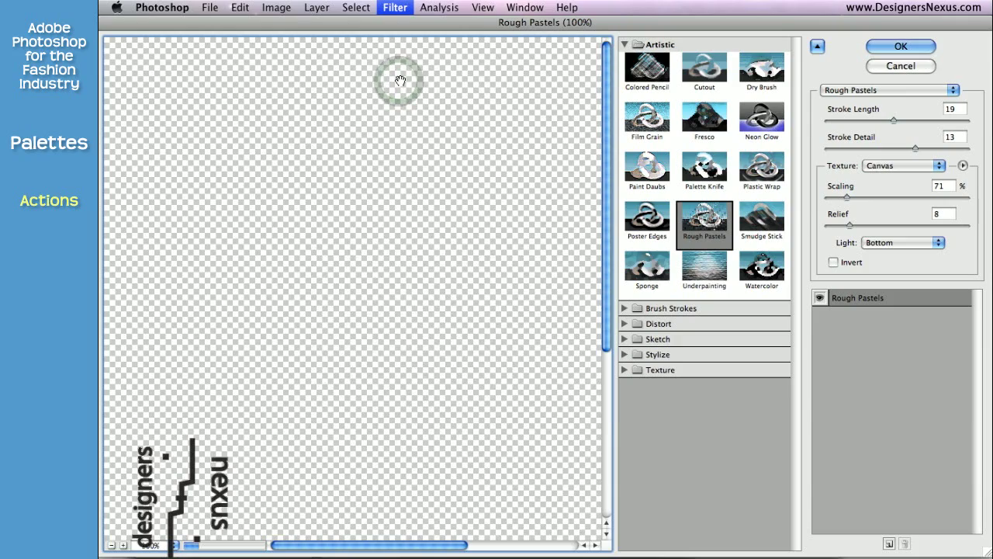
left_click_drag(427, 548, 465, 546)
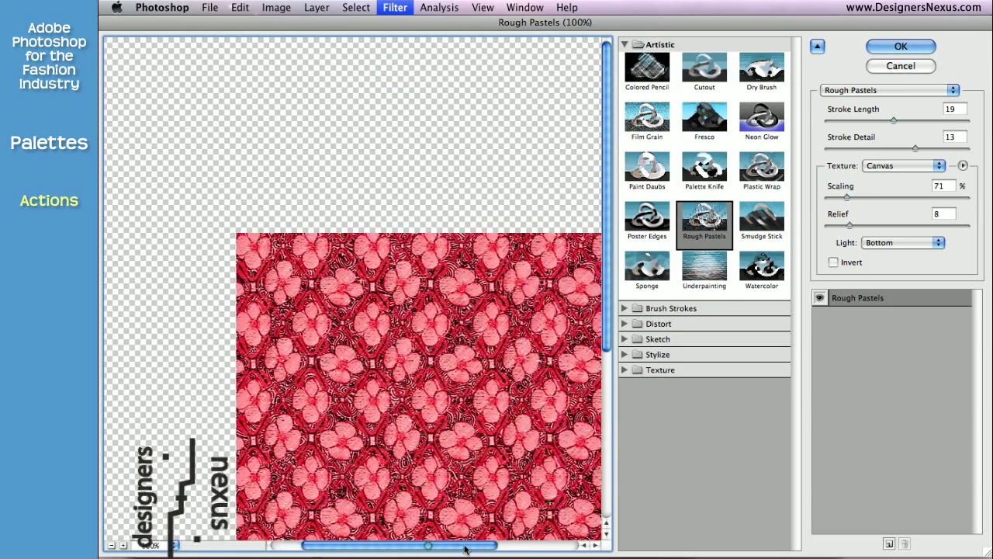
scroll(446, 535, "down", 5)
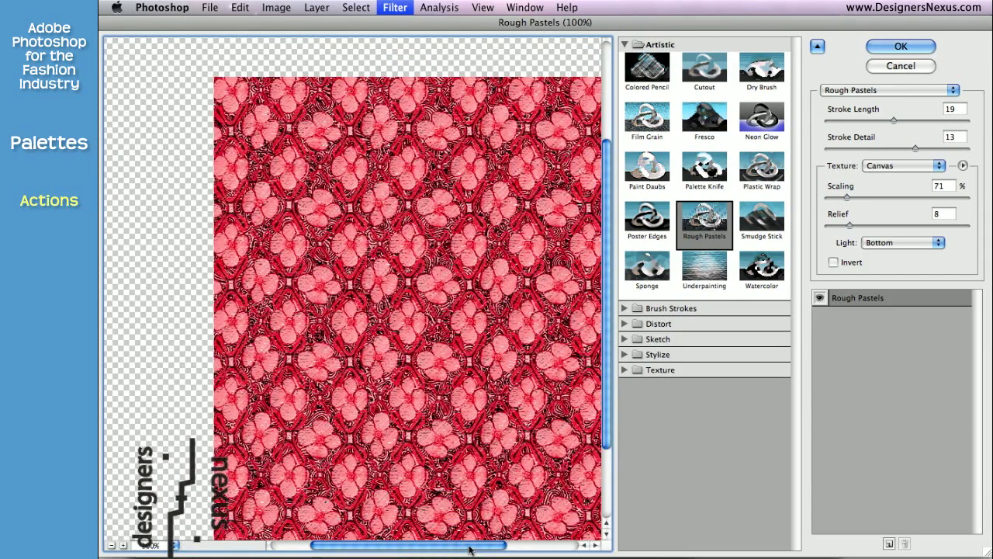
scroll(469, 543, "right", 3)
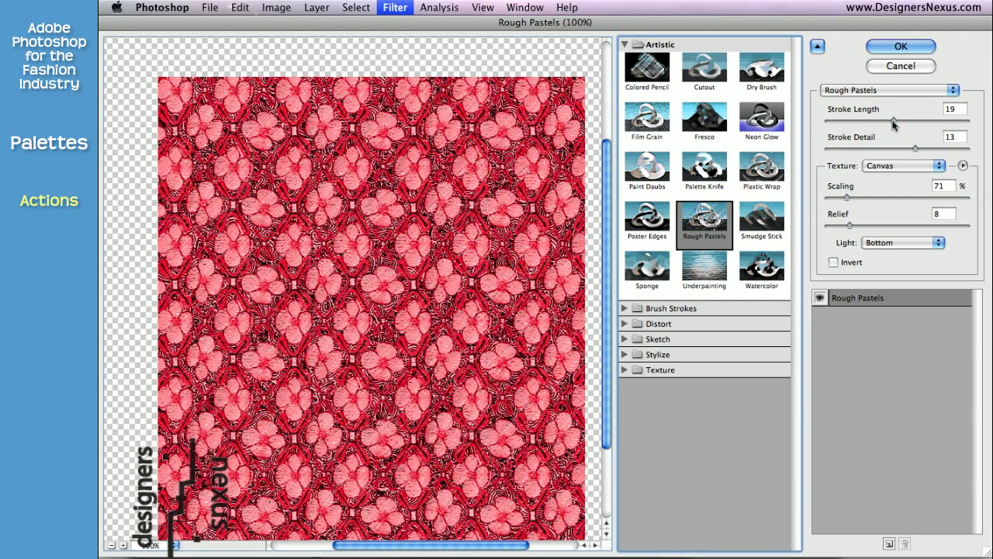
left_click_drag(895, 125, 904, 122)
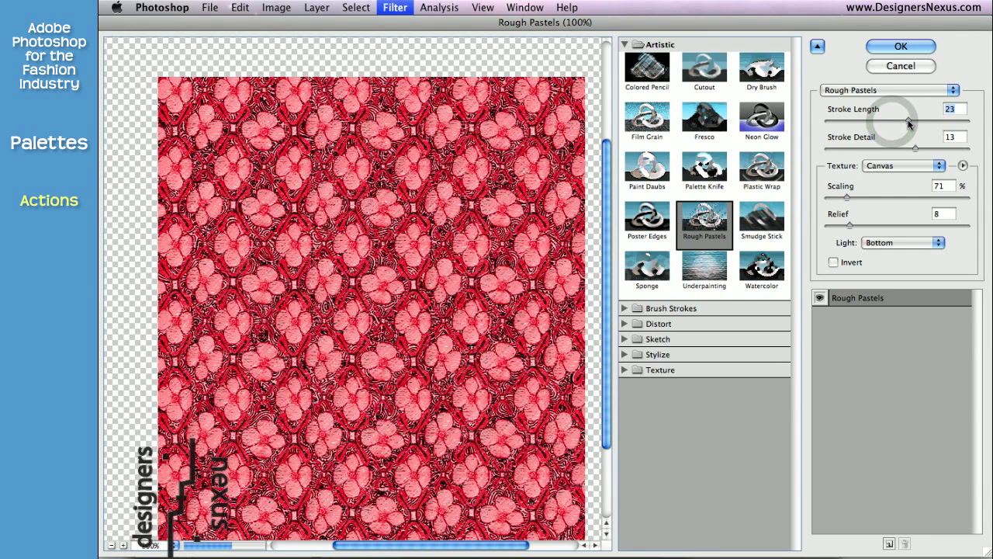
left_click_drag(908, 122, 866, 123)
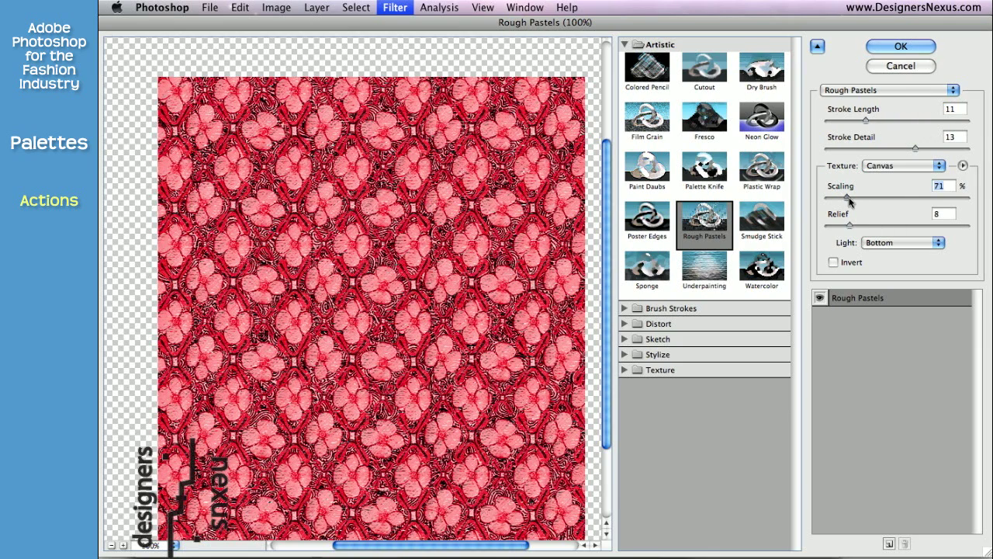
Step: Set Canvas scaling 61 and relief 14, apply the filter, and stop recording Coat
left_click_drag(848, 198, 866, 226)
left_click(892, 224)
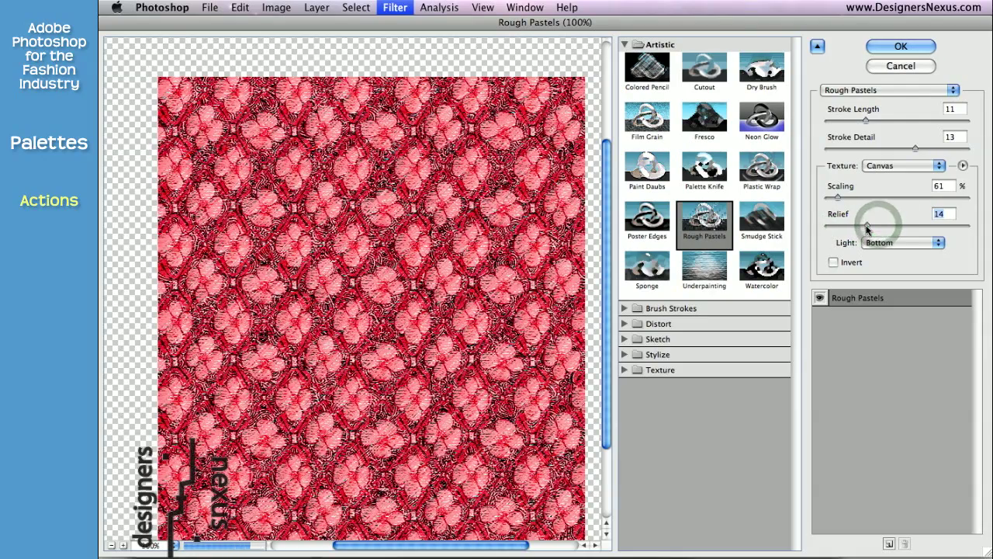
left_click(834, 262)
left_click(834, 263)
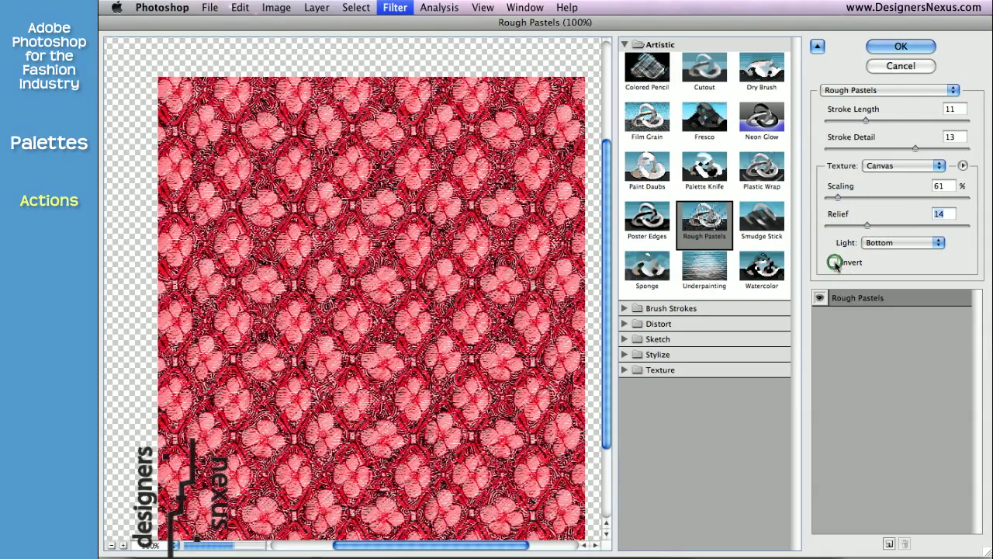
left_click(902, 45)
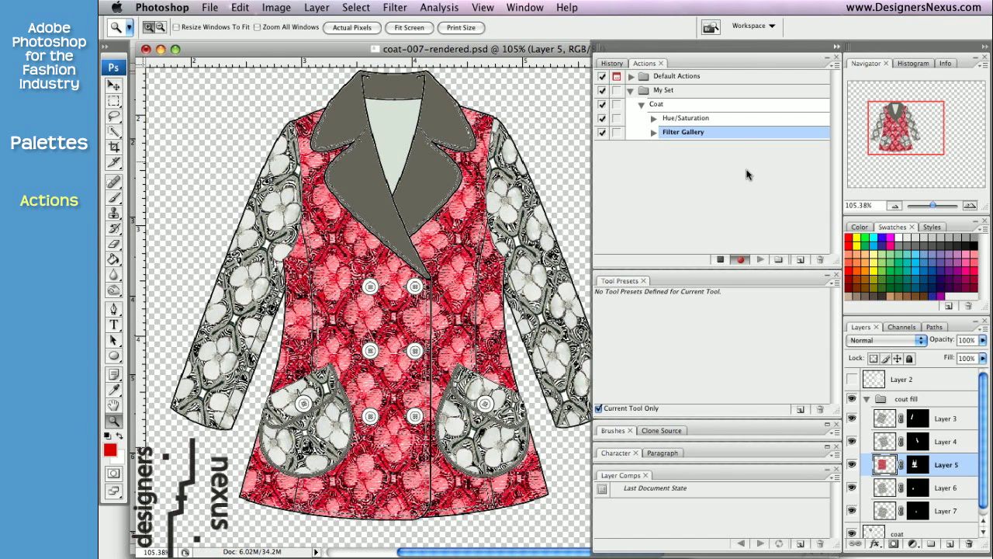
left_click(720, 260)
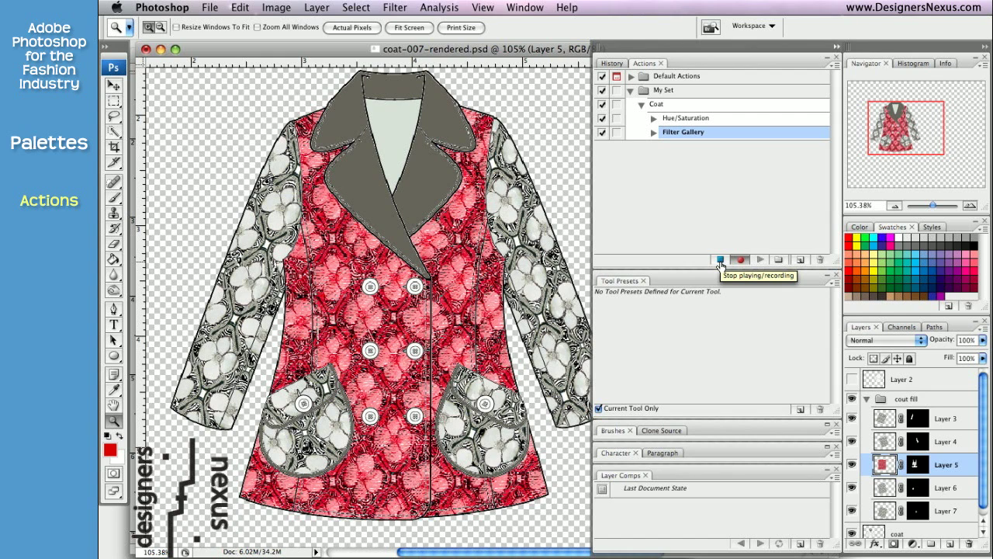
left_click(720, 260)
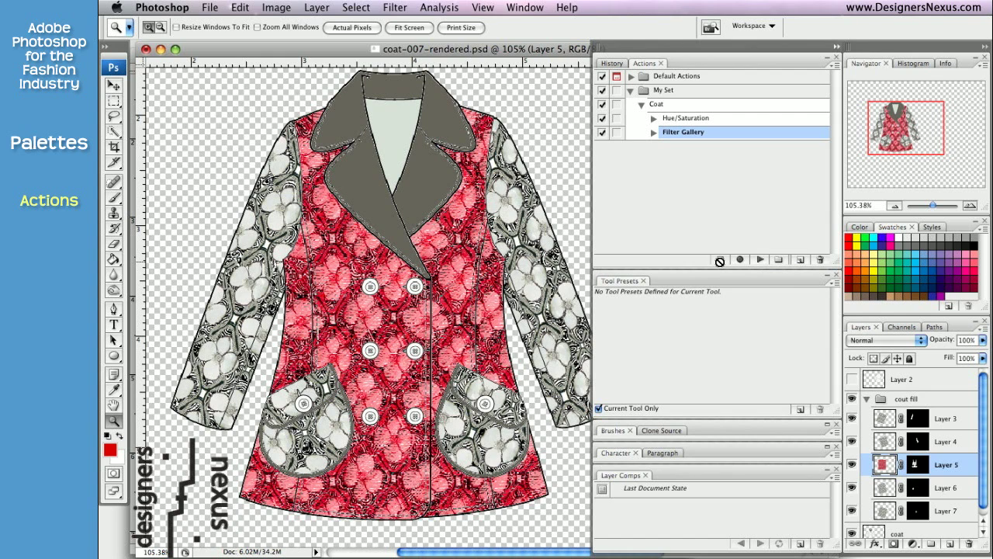
Step: Replay the Coat action on both sleeves, starting from Layer 3
key("v")
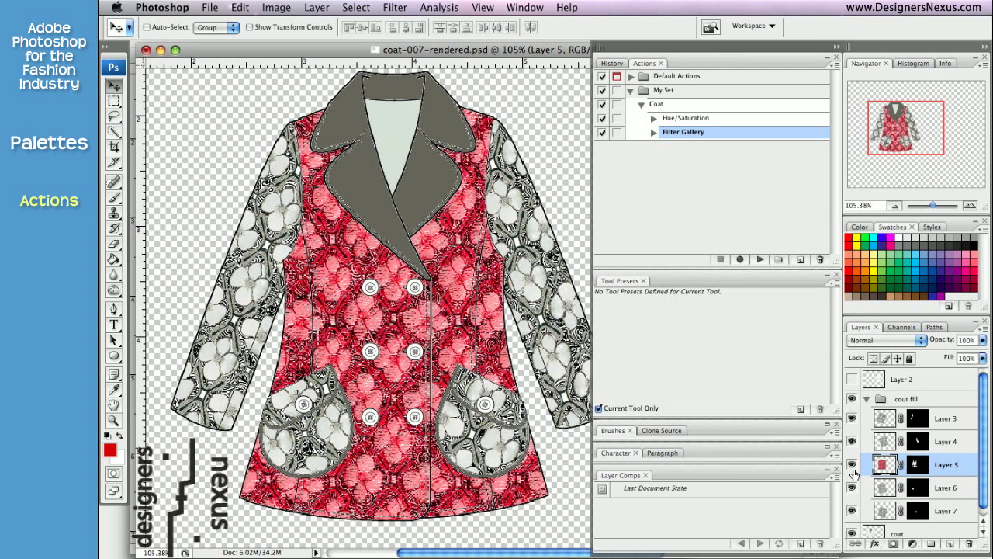
left_click(884, 420)
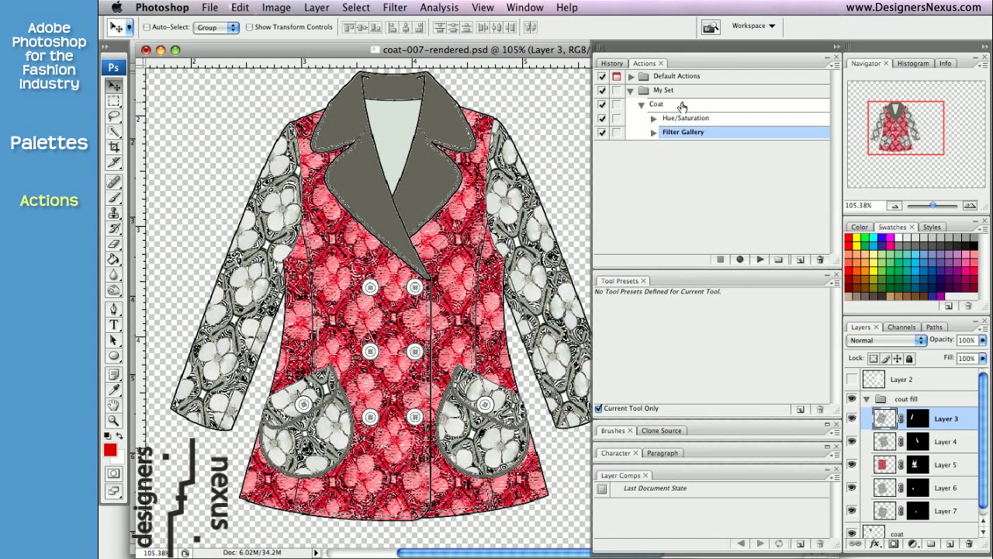
left_click(682, 107)
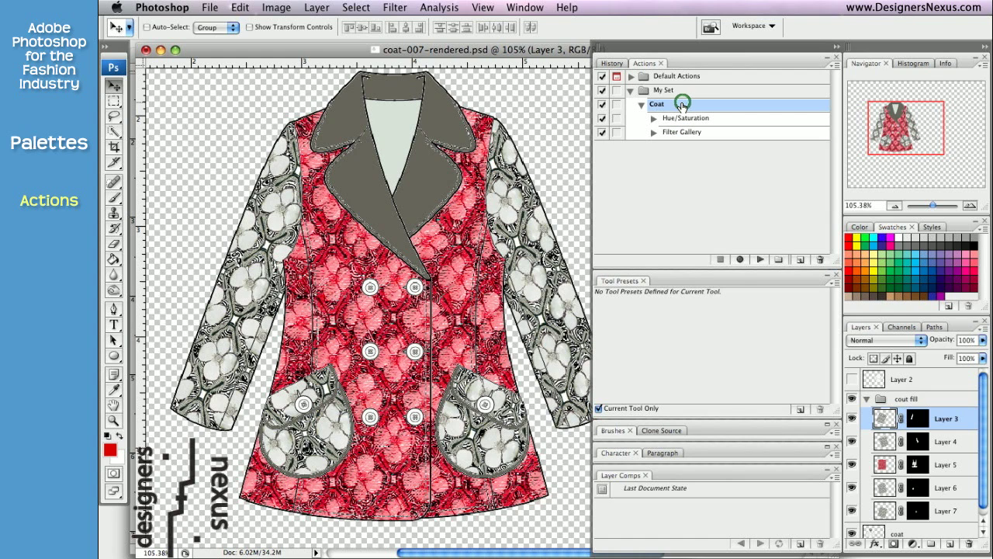
left_click(760, 260)
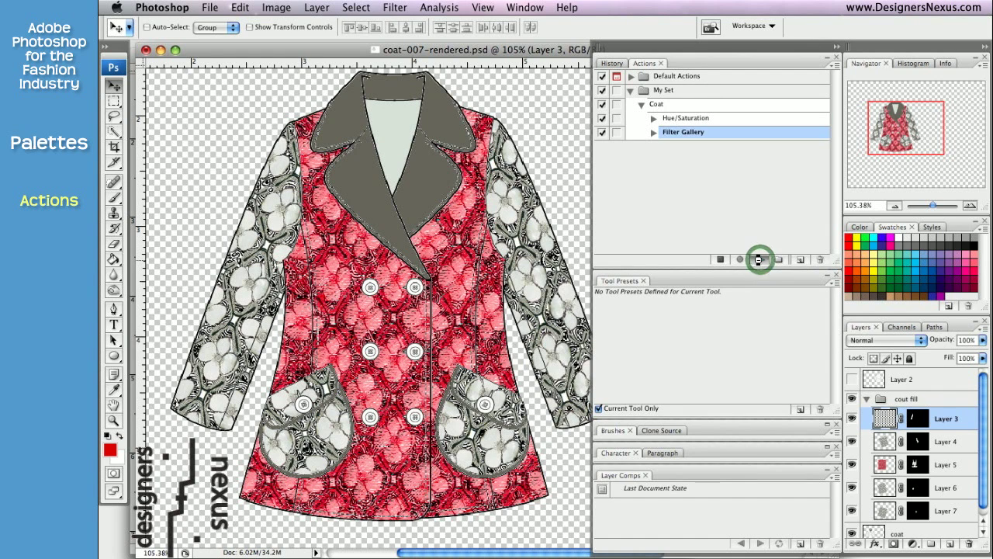
left_click(761, 260)
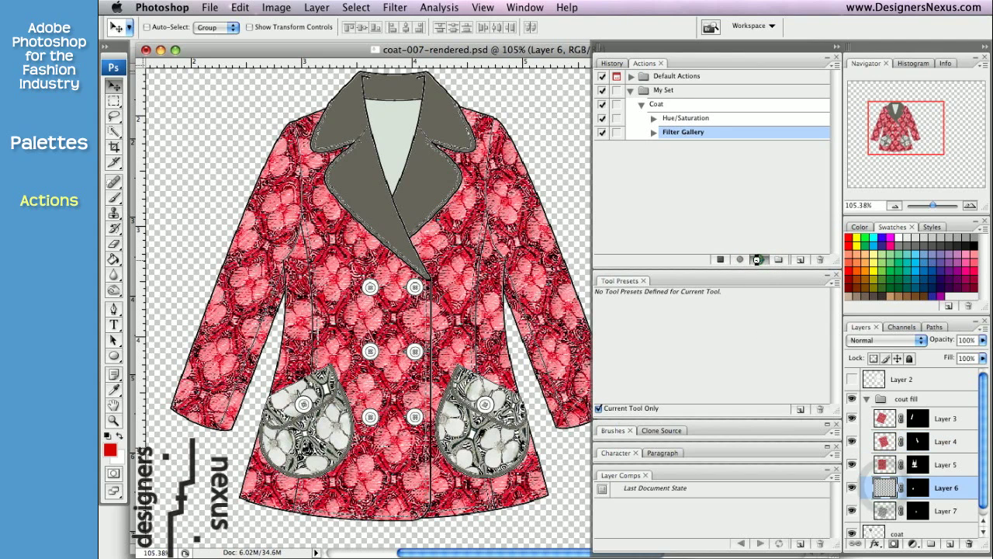
Step: Replay Coat on both pockets, then expand its Hue/Saturation and Filter Gallery steps
left_click(761, 261)
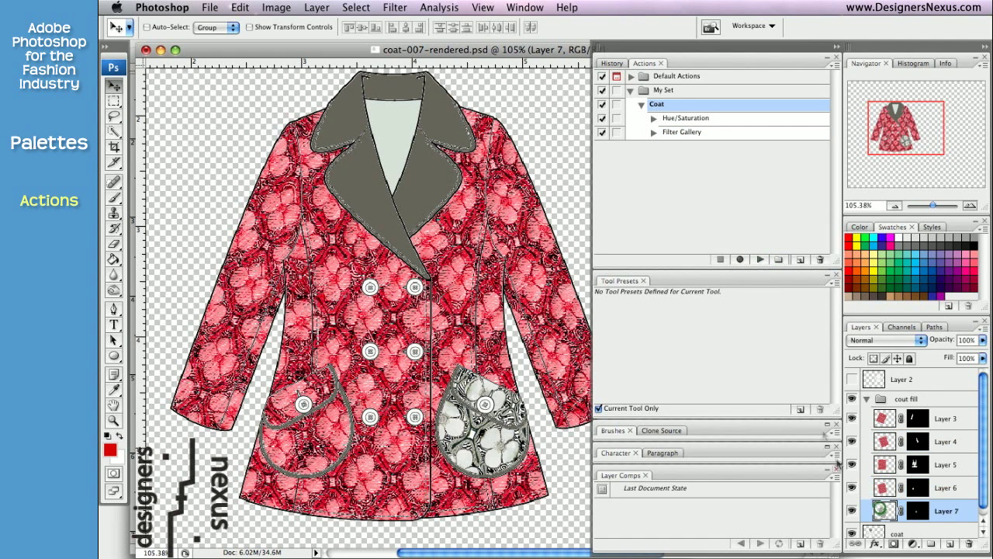
left_click(760, 259)
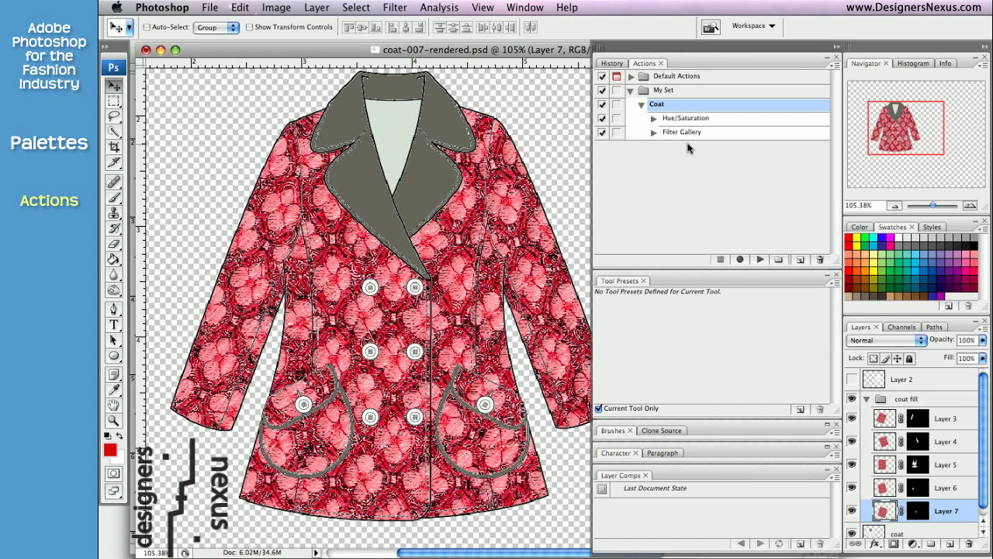
left_click(653, 119)
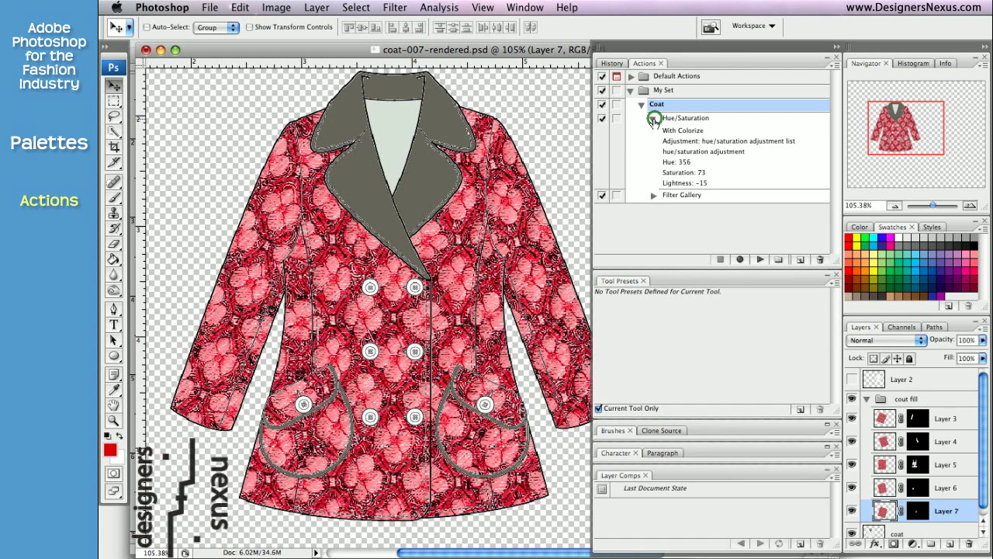
left_click(652, 197)
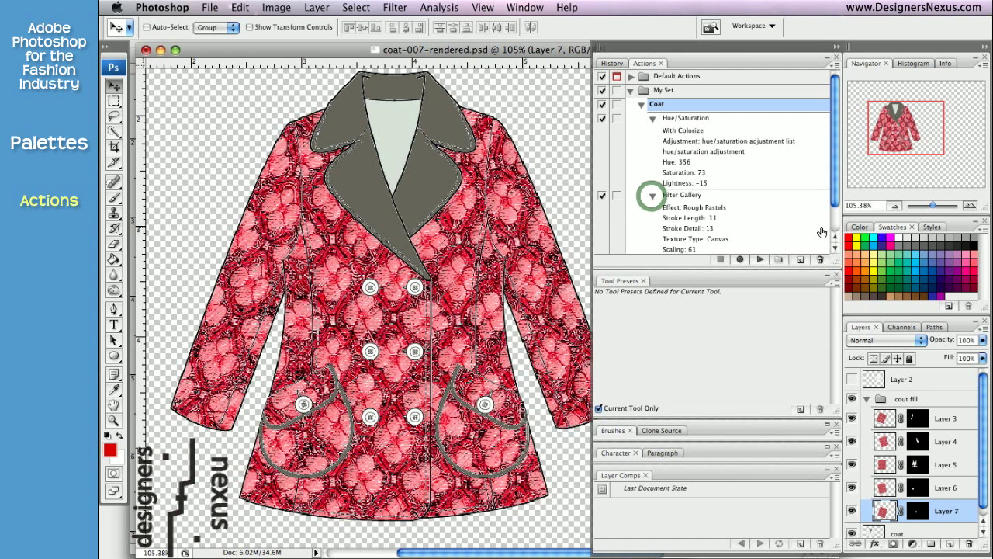
Step: Collapse the Coat action's steps, then make a drag-duplicate of Coat and delete it
left_click(652, 198)
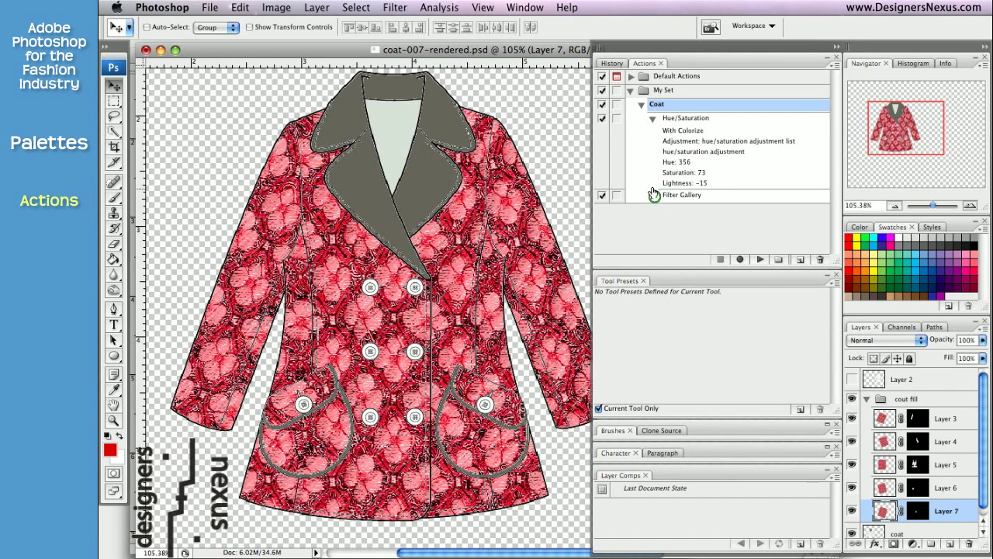
left_click(651, 119)
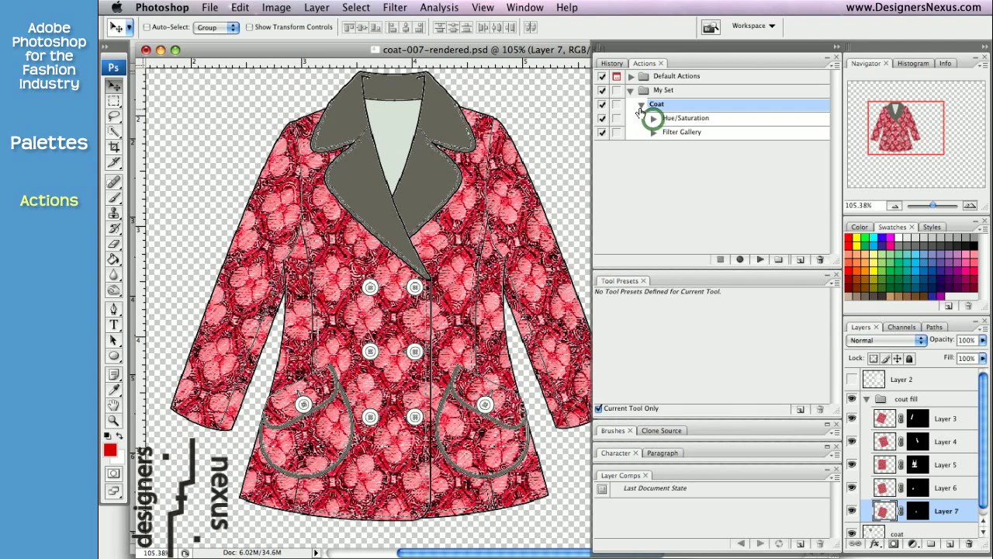
left_click(640, 104)
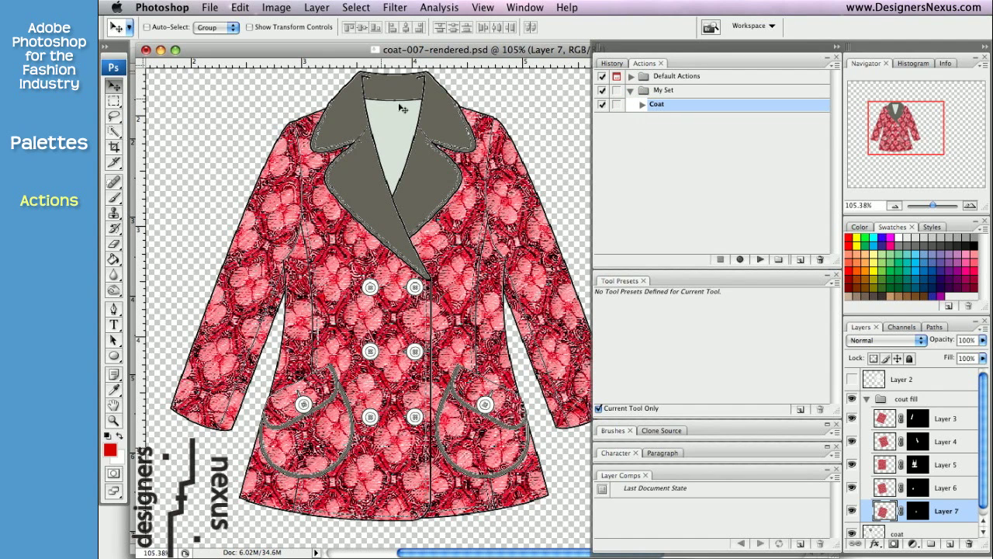
left_click_drag(778, 112, 800, 260)
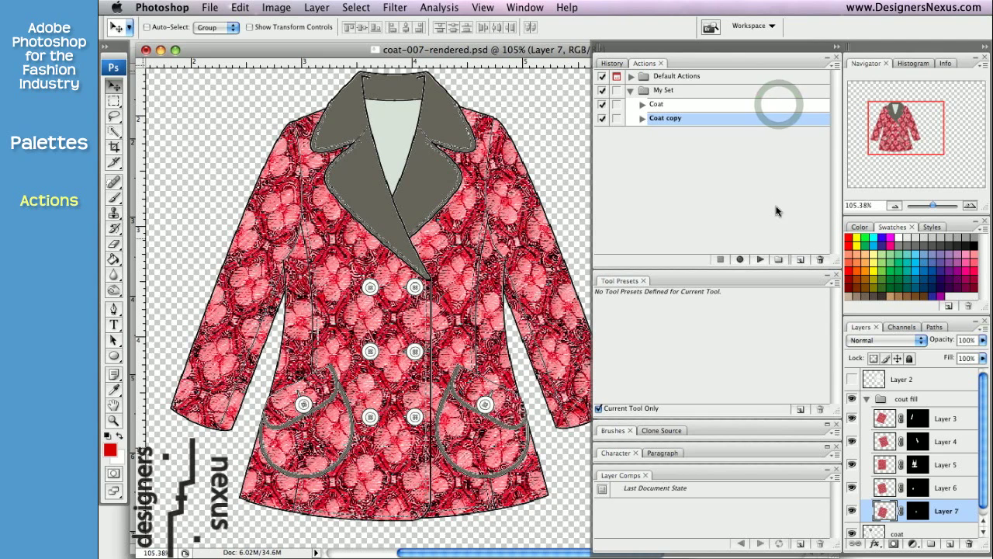
left_click(820, 260)
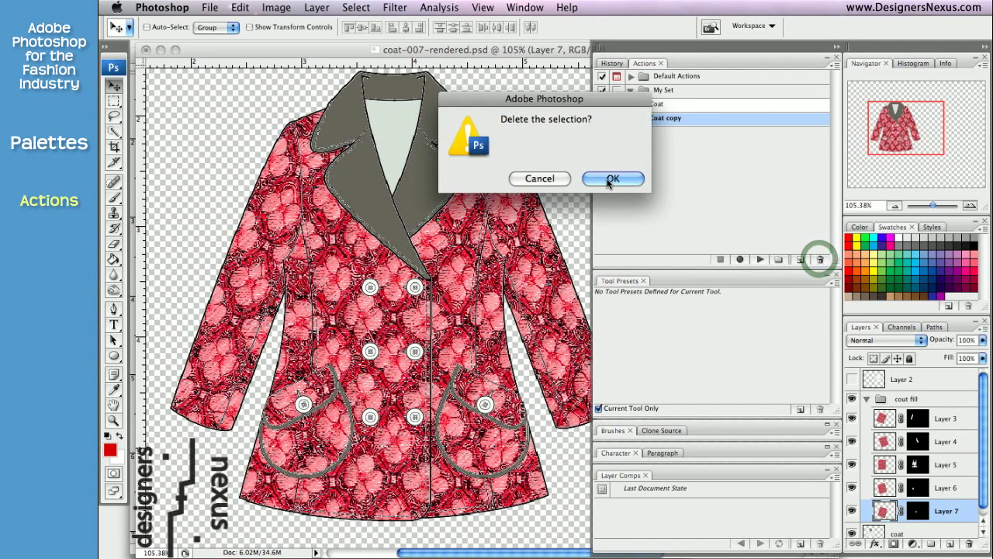
left_click(609, 179)
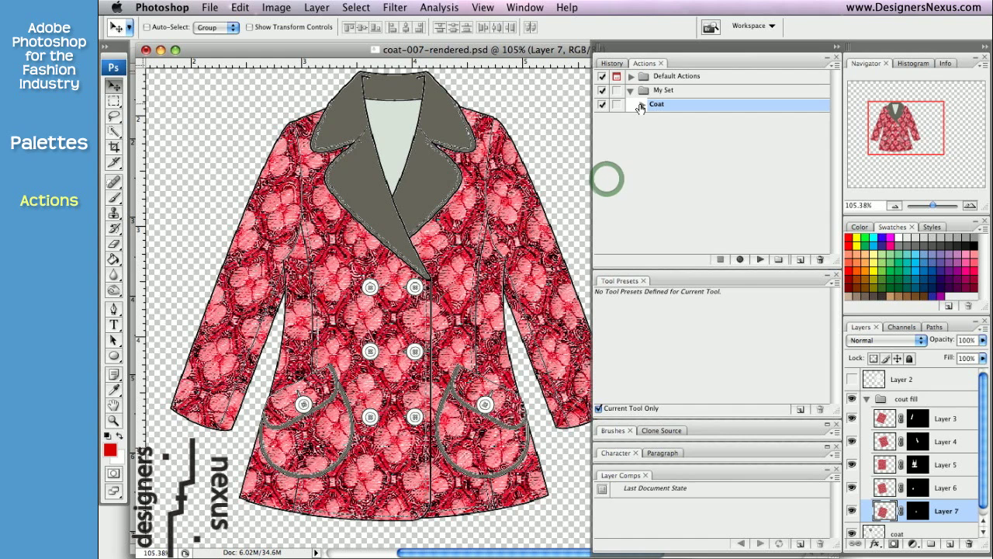
Step: Duplicate the Coat action from the Actions panel menu to create 'Coat copy'
left_click(641, 106)
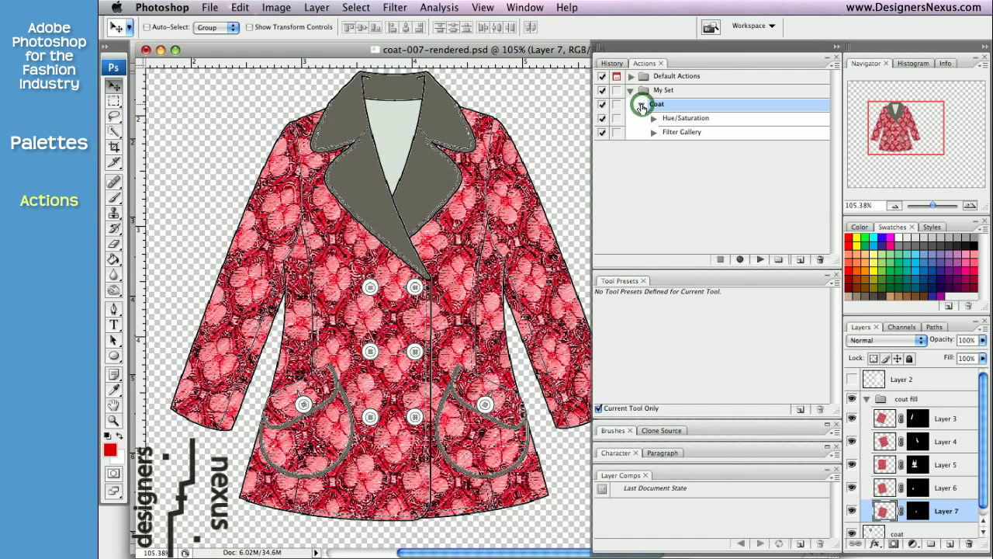
left_click(834, 66)
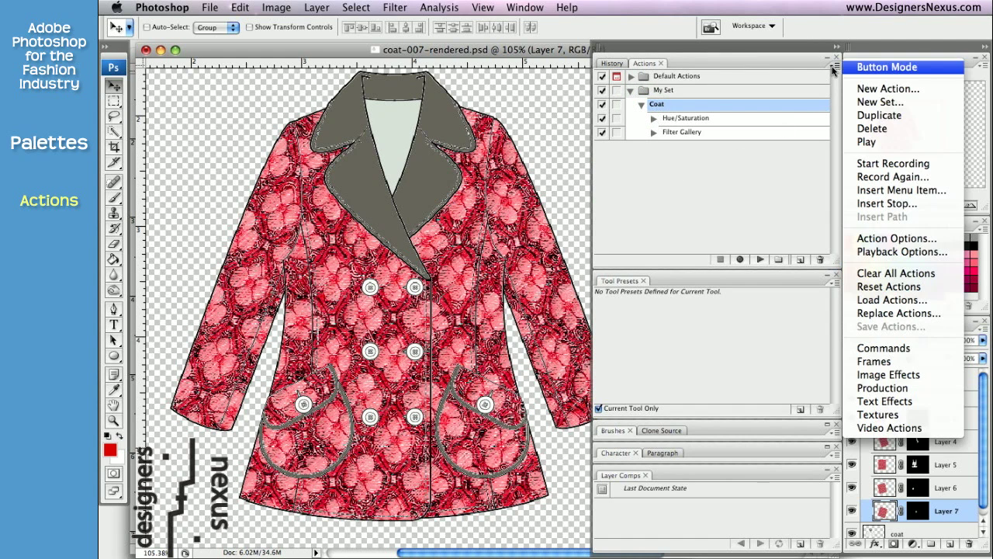
left_click(867, 118)
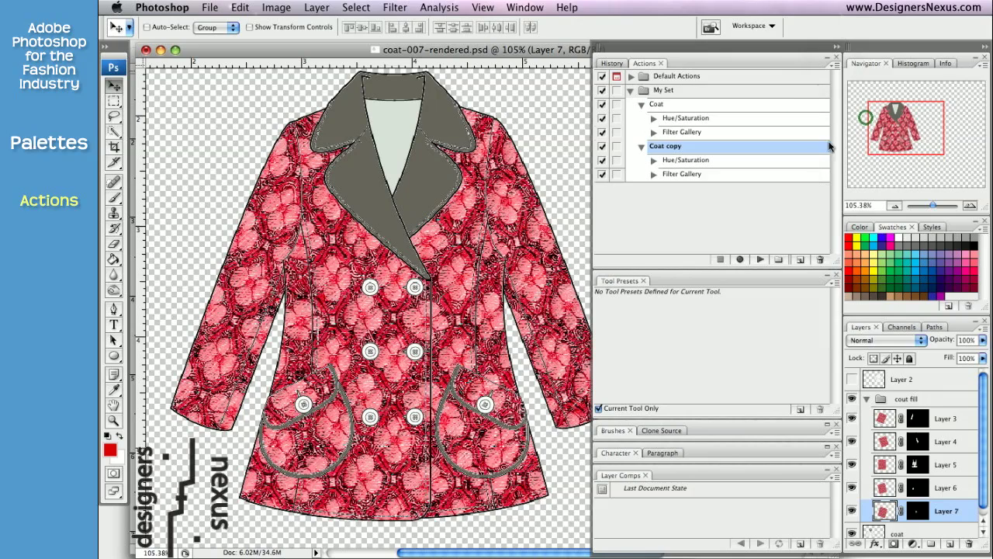
Step: Delete the Filter Gallery step from Coat copy, leaving only Hue/Saturation, and select Coat copy
left_click(641, 104)
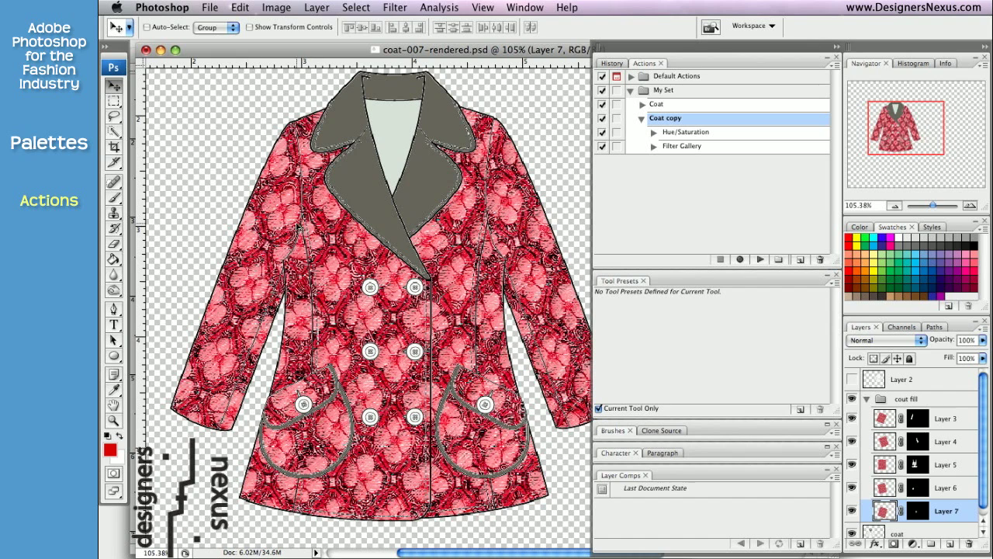
left_click(735, 148)
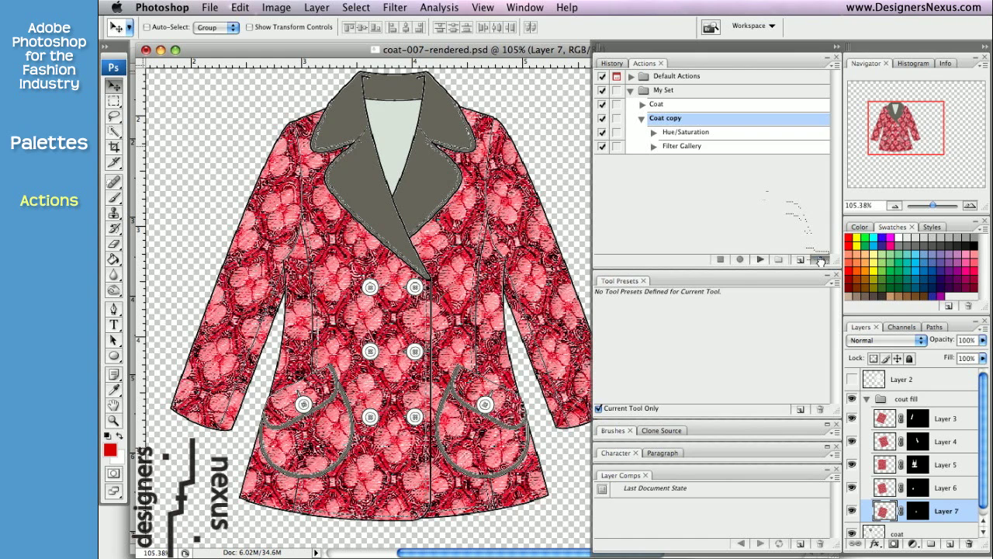
left_click_drag(820, 262, 820, 264)
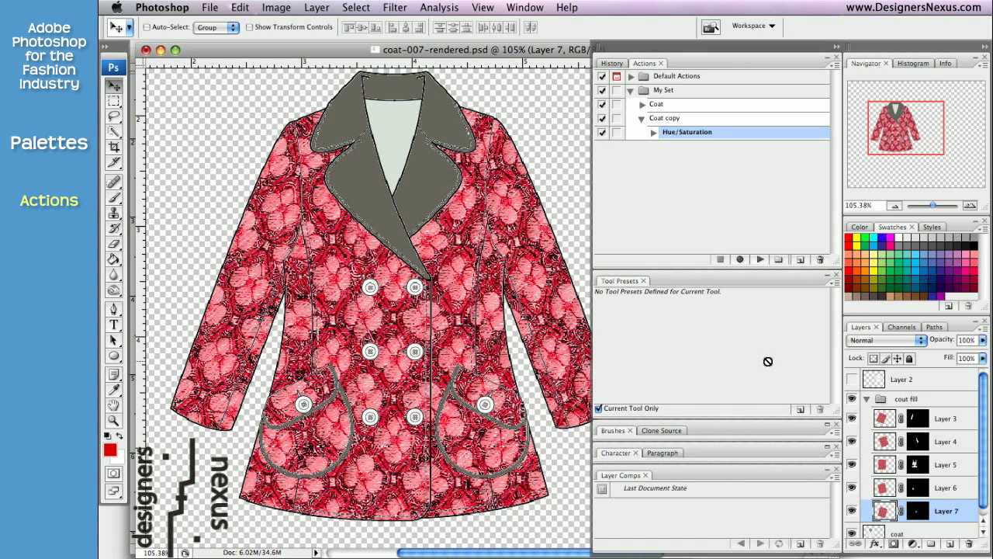
left_click(704, 120)
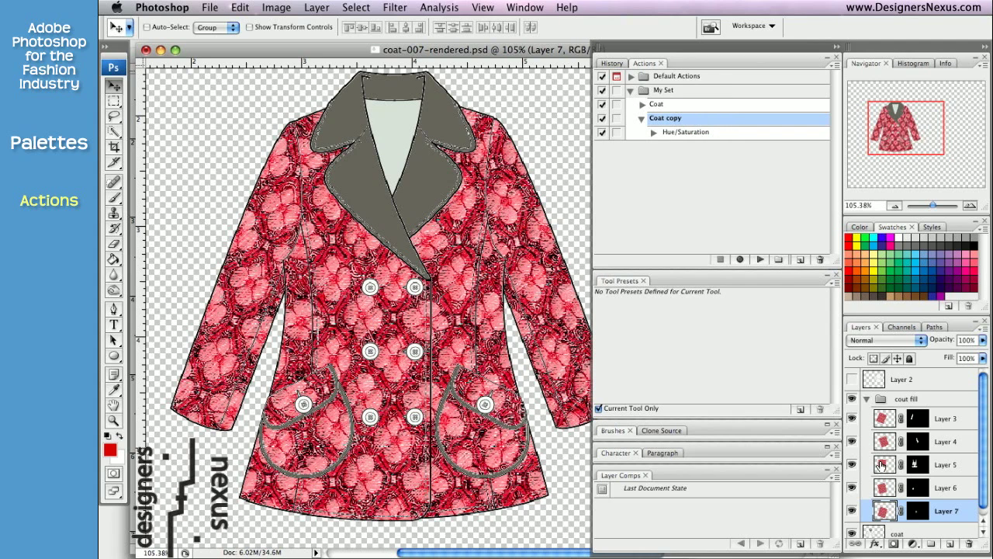
Step: Record an Image > Adjustments > Invert step on Layer 5 into Coat copy, turning the body teal
left_click(882, 464)
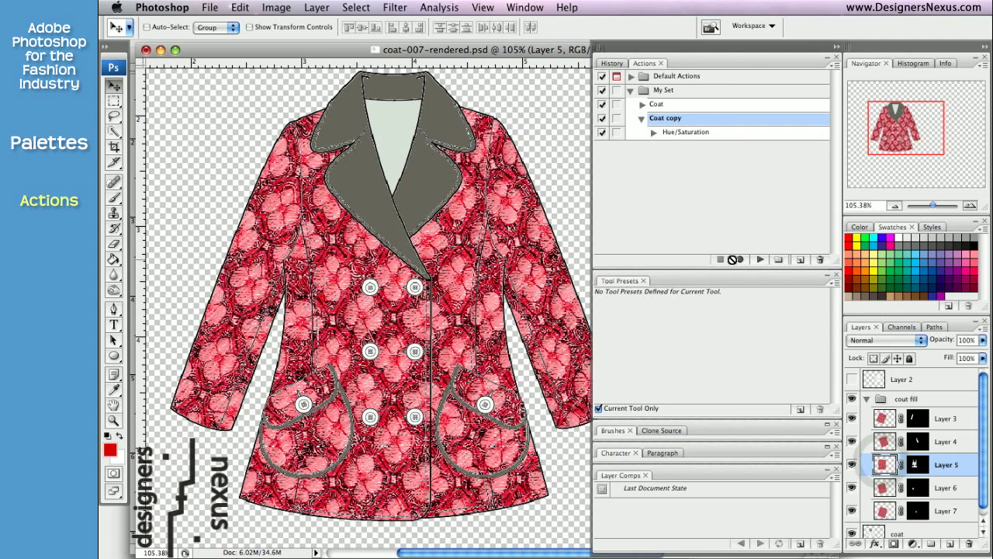
left_click(738, 260)
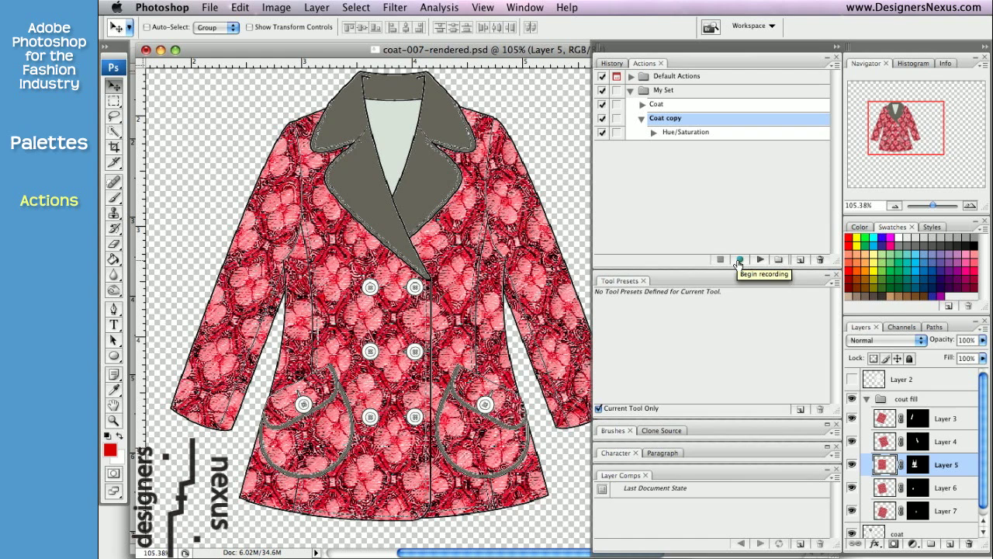
left_click(740, 260)
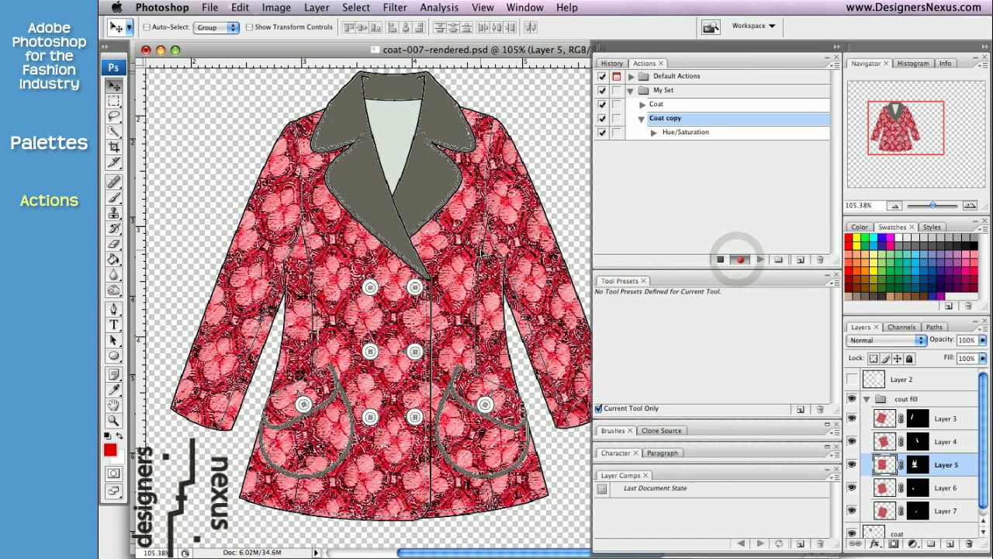
left_click(269, 9)
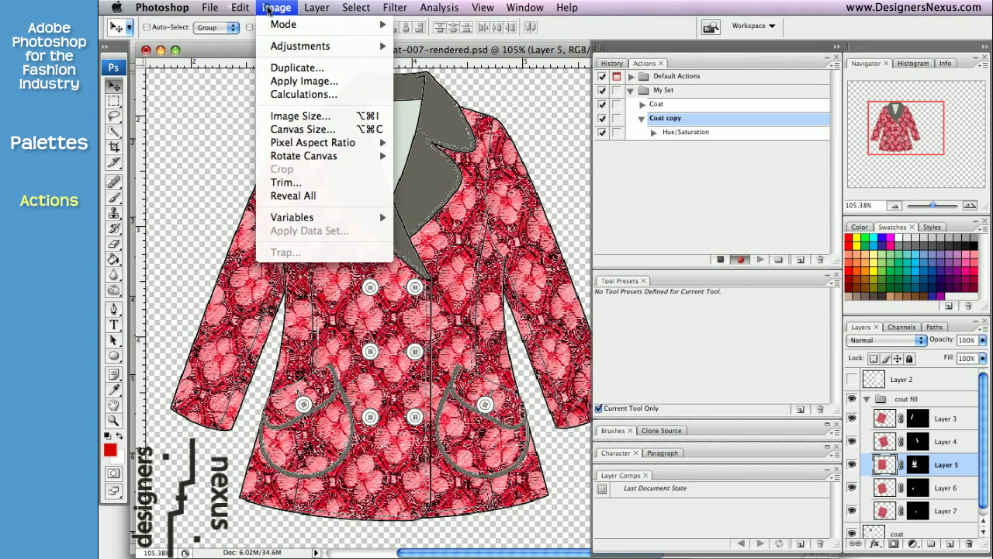
mouse_move(326, 45)
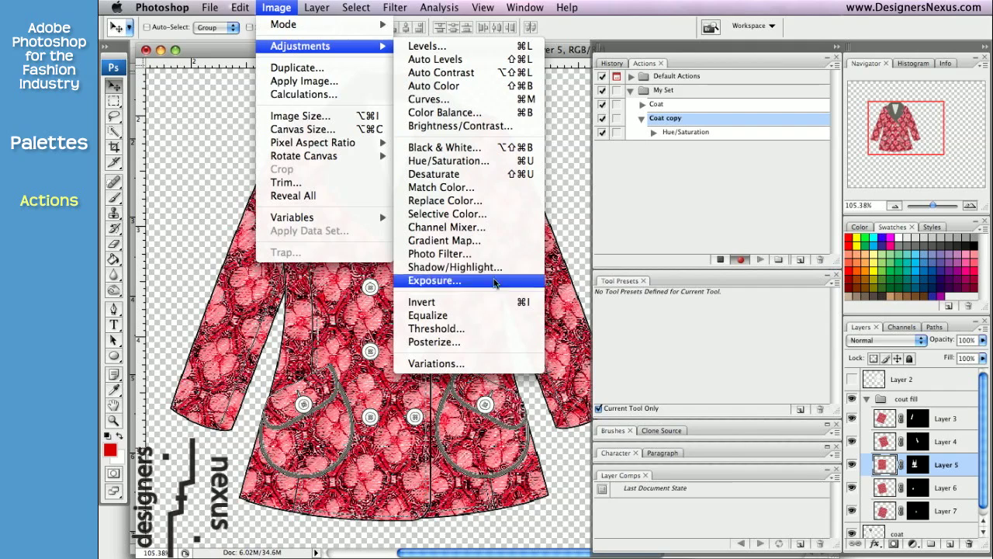
left_click(492, 302)
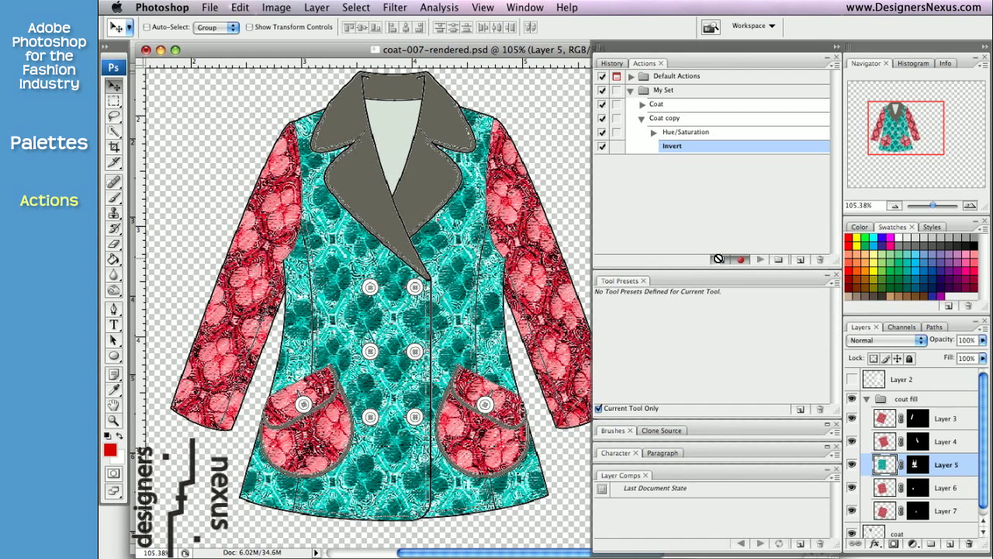
left_click(718, 261)
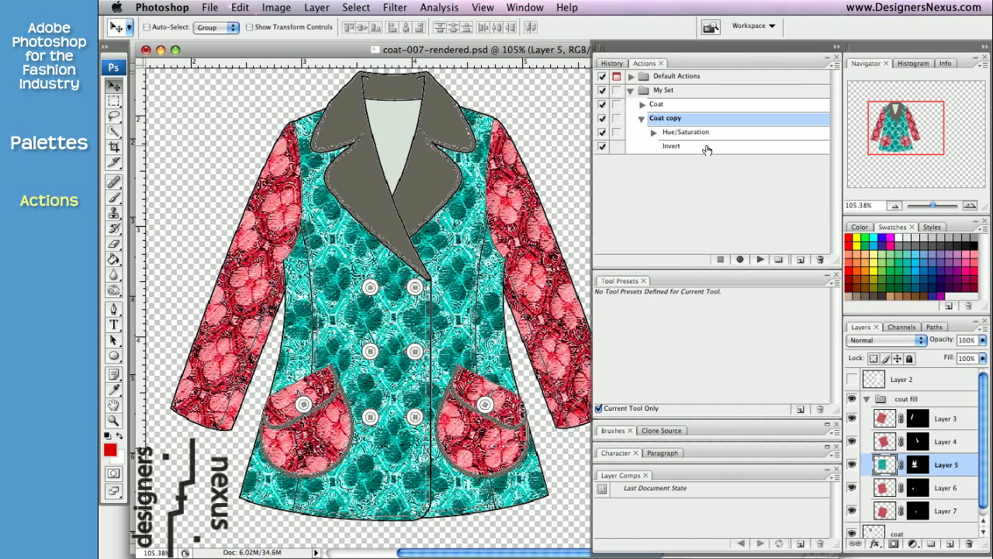
Step: Play the Invert step on Layers 3, 4, 6 and 7 so the sleeves and pockets turn teal
left_click(707, 147)
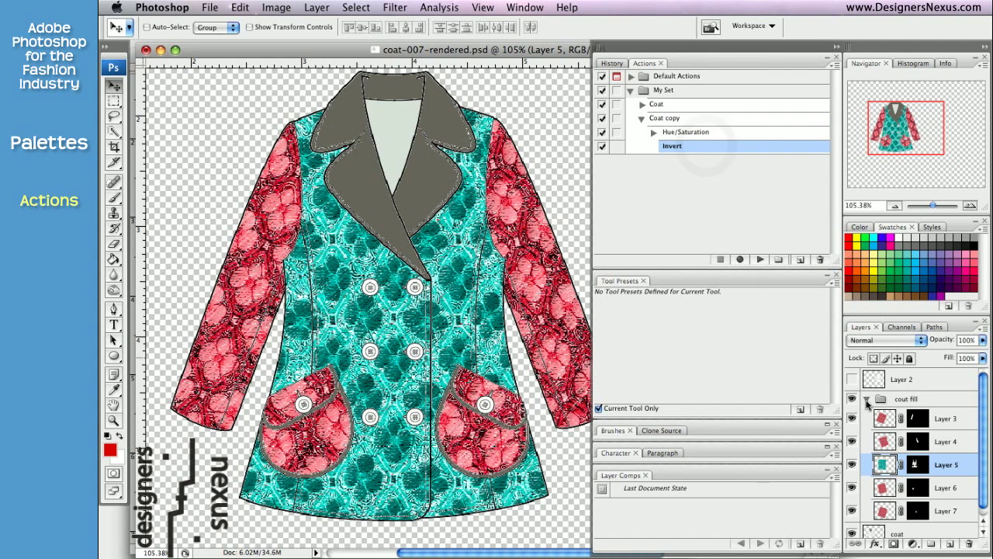
left_click(883, 418)
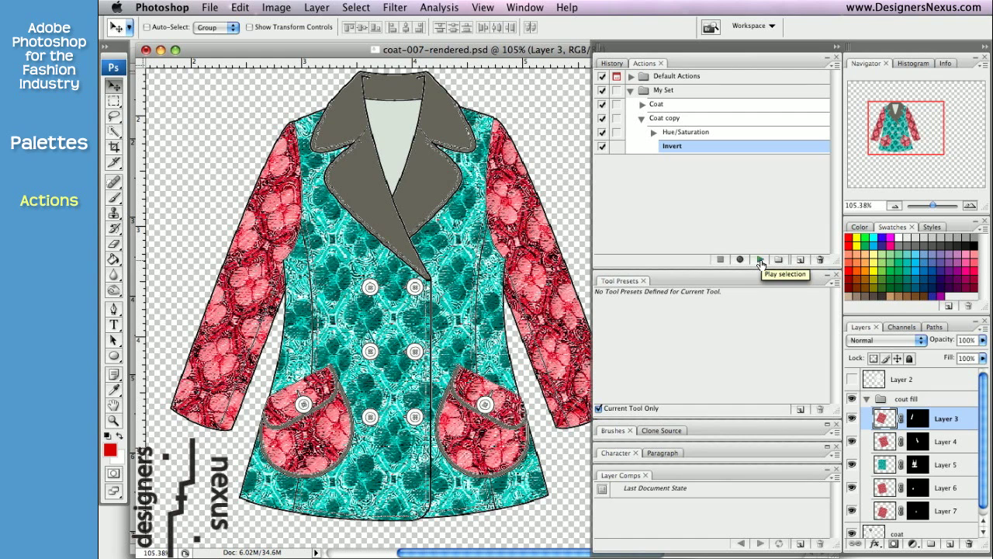
left_click(760, 260)
left_click(885, 441)
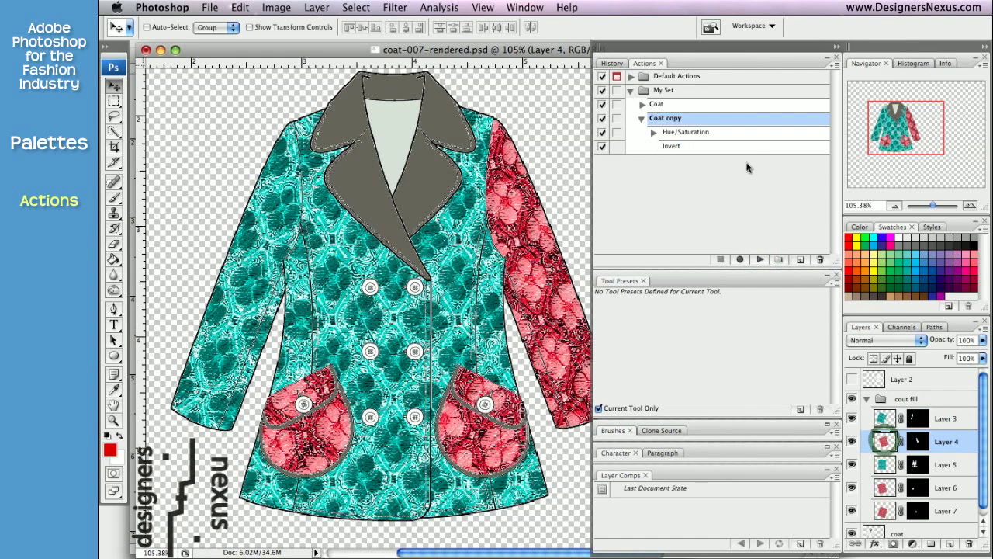
left_click(743, 146)
left_click(760, 259)
left_click(885, 487)
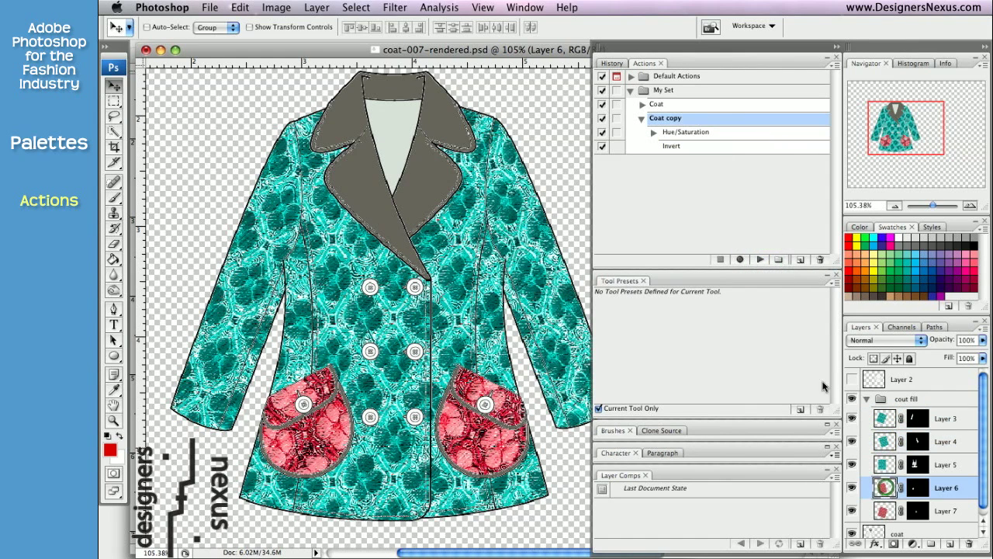
left_click(760, 260)
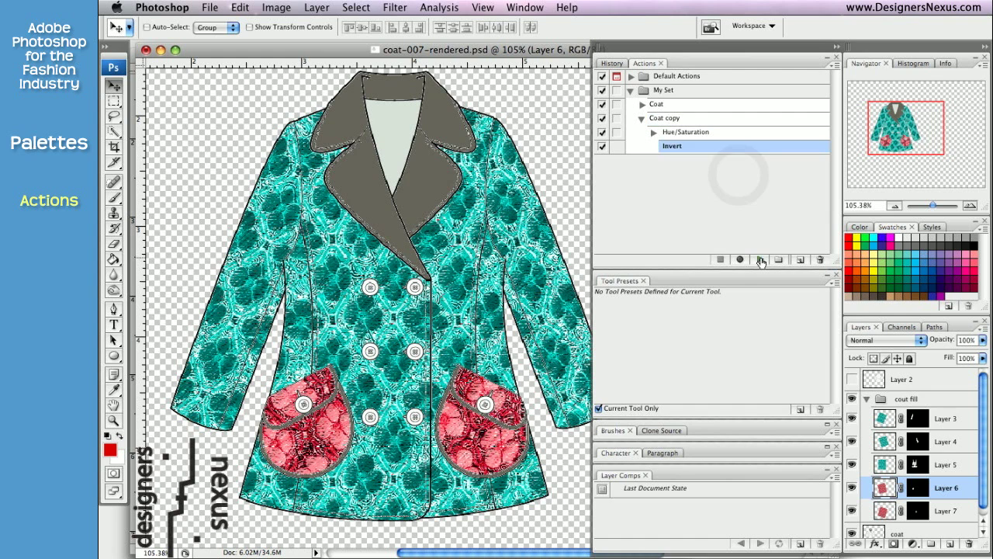
key("alt+bracketleft")
left_click(680, 146)
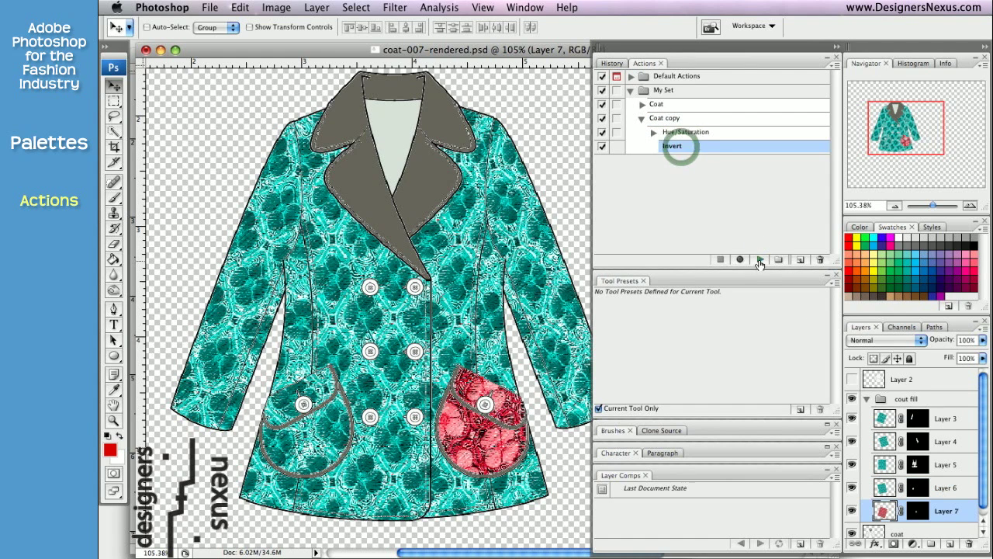
left_click(760, 260)
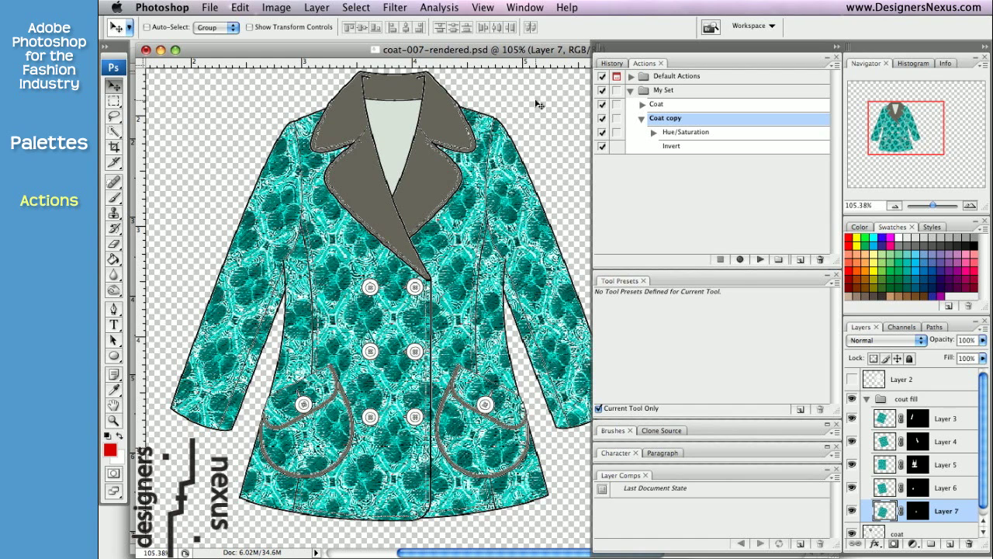
Step: Save My Set with Save Actions as My Set.atn, keeping the Actions folder
left_click(688, 91)
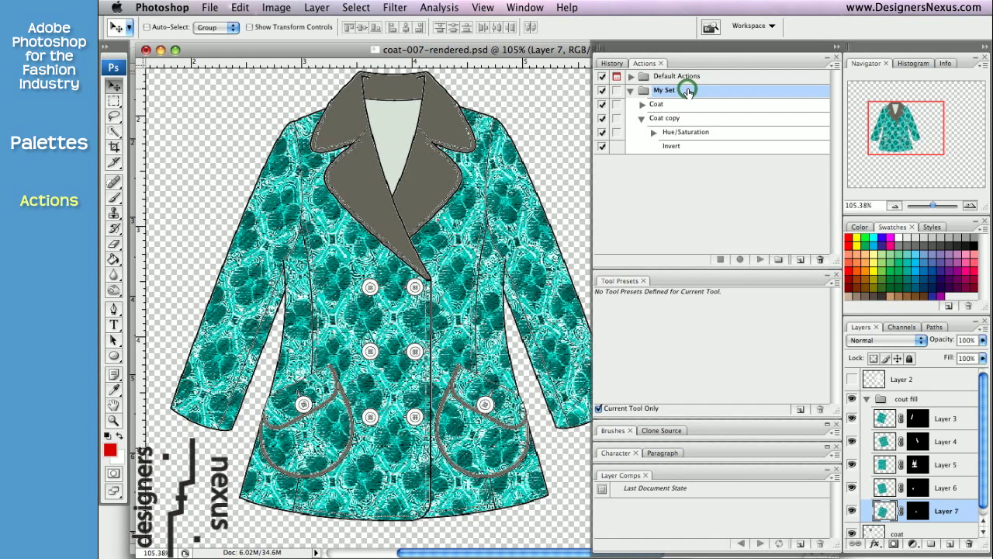
left_click(834, 69)
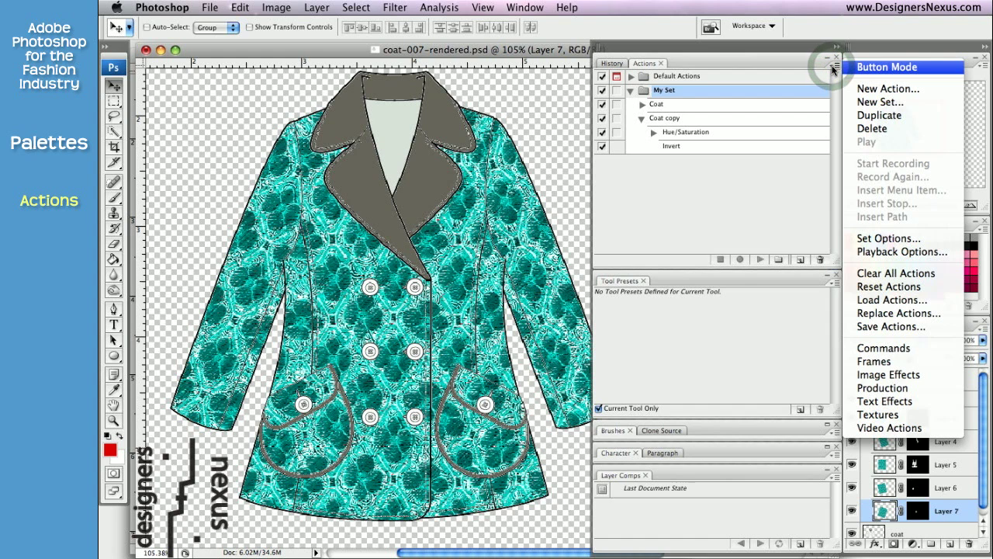
left_click(893, 327)
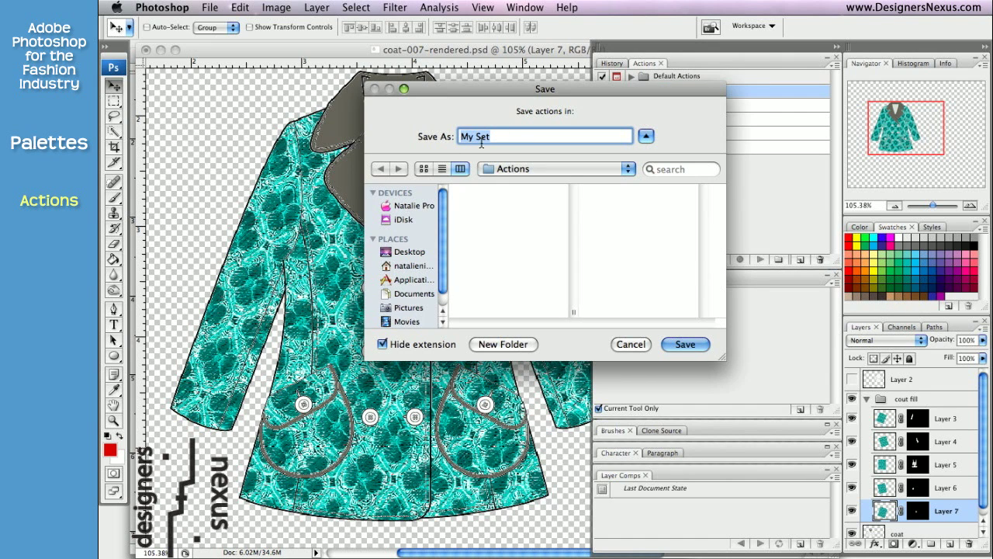
left_click(625, 170)
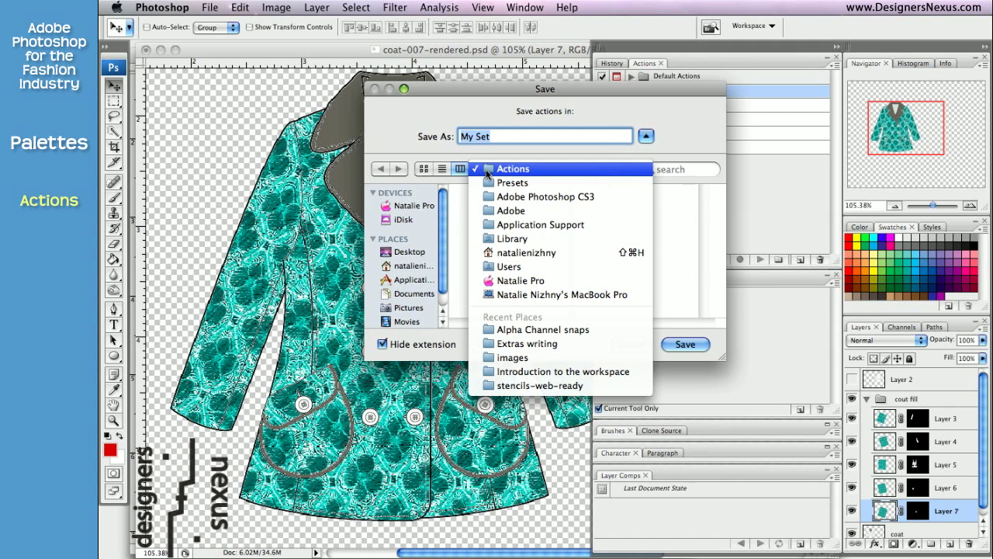
left_click(666, 146)
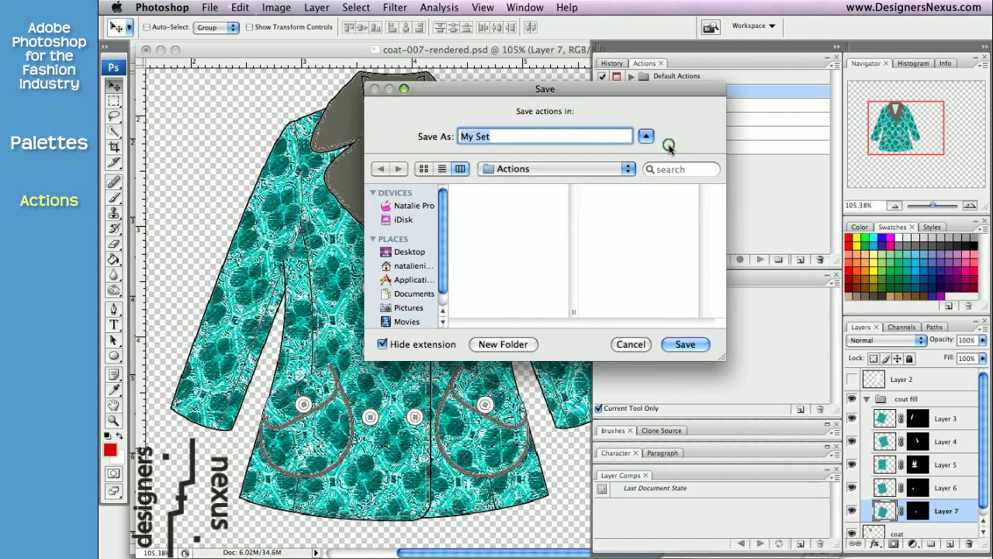
left_click(680, 343)
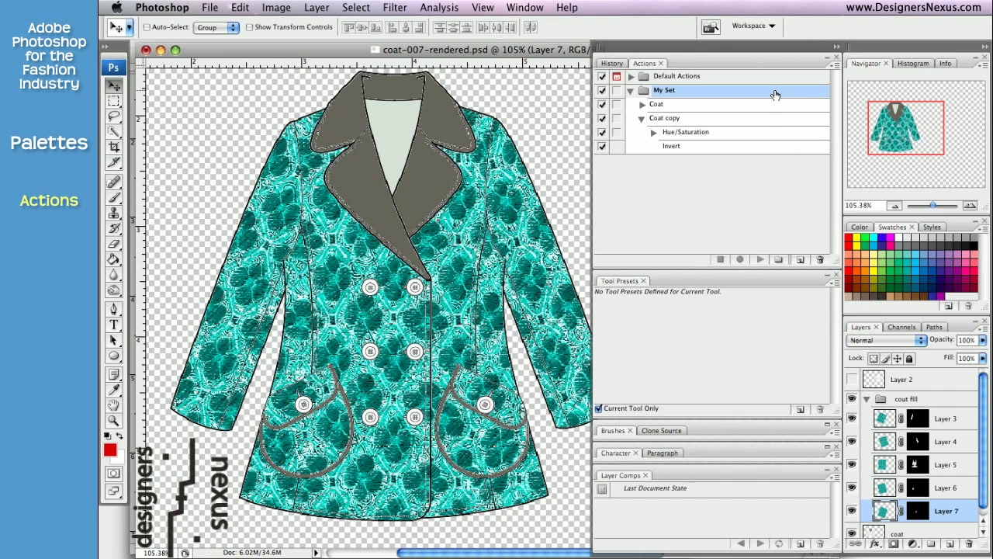
Step: Drag My Set to the Actions trash, then reload it from My Set.atn with Load Actions
left_click_drag(775, 91, 821, 257)
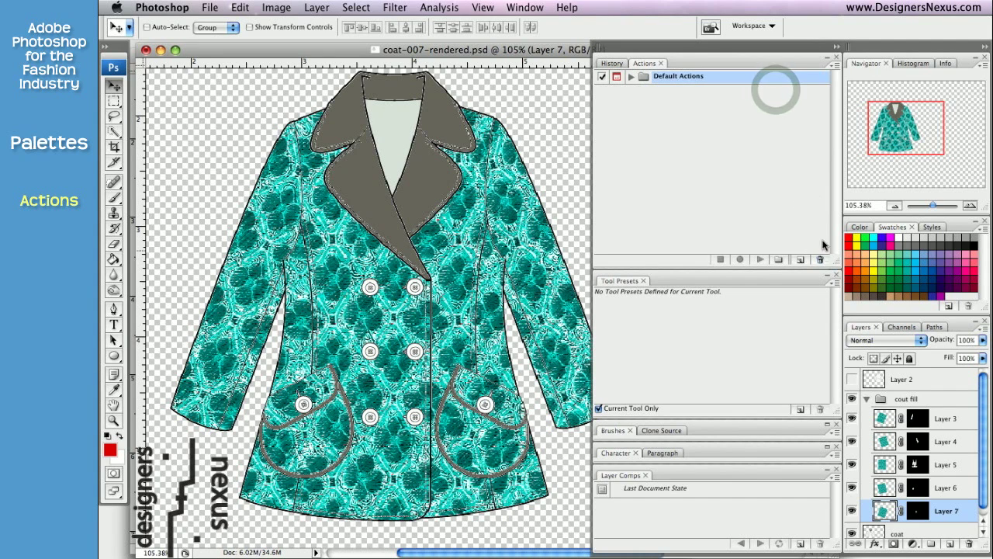
left_click(837, 67)
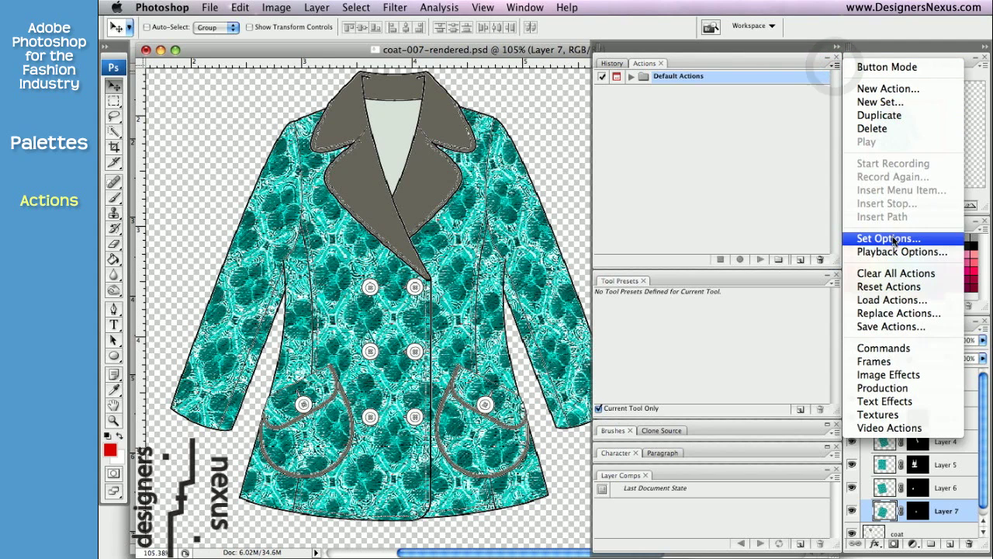
left_click(897, 305)
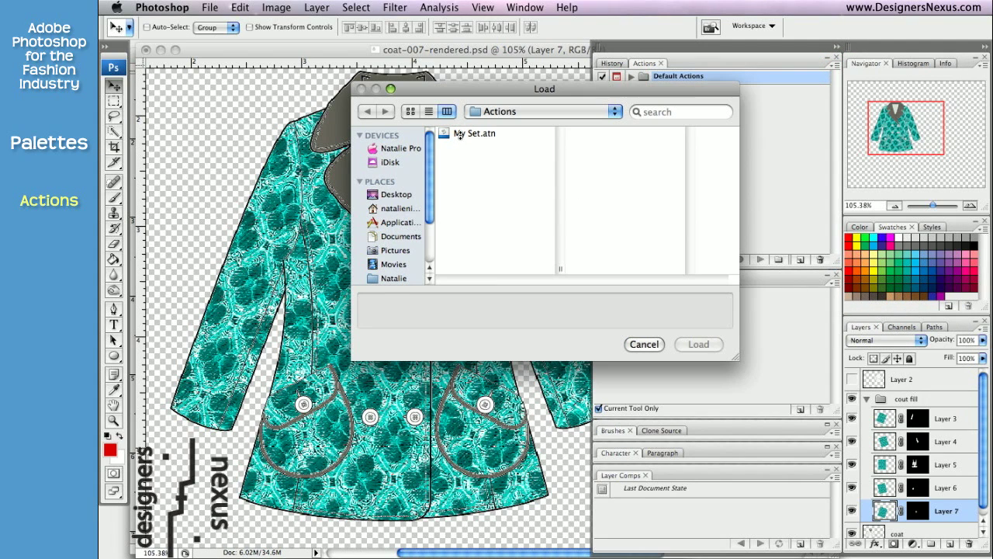
left_click(459, 135)
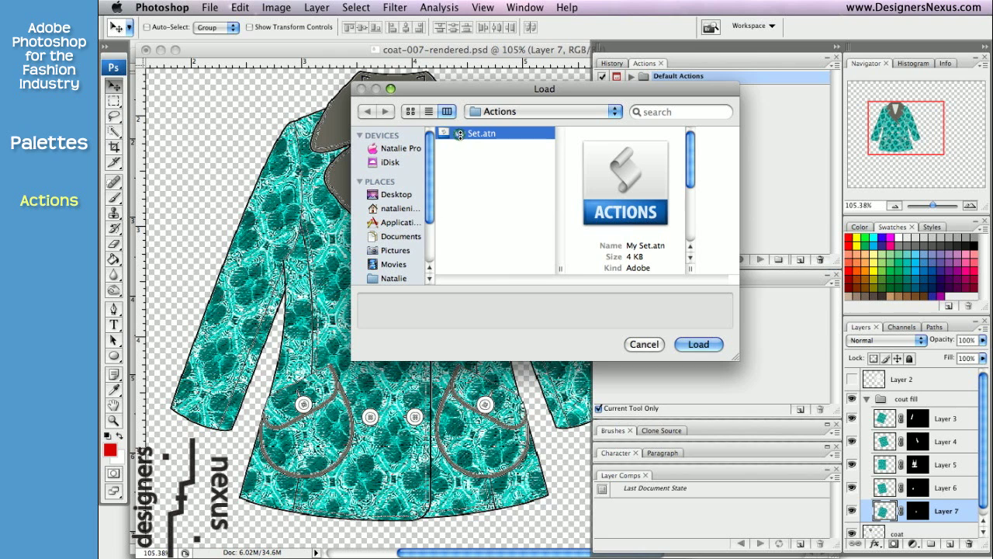
left_click(700, 345)
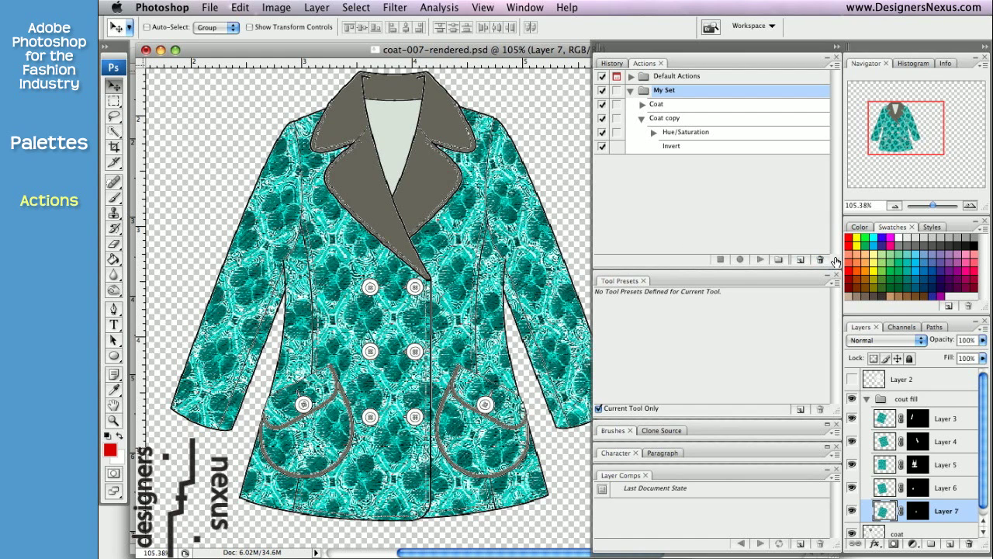
left_click(834, 68)
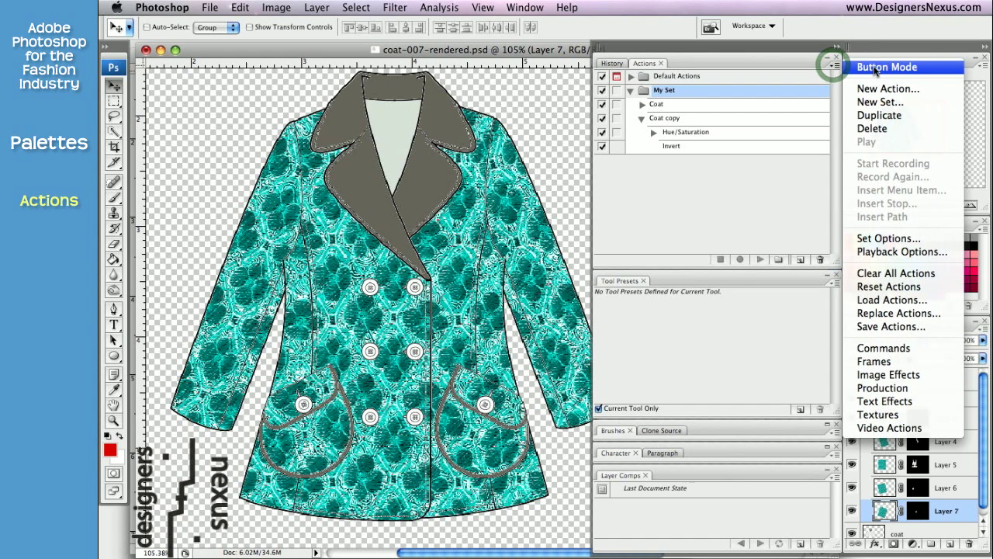